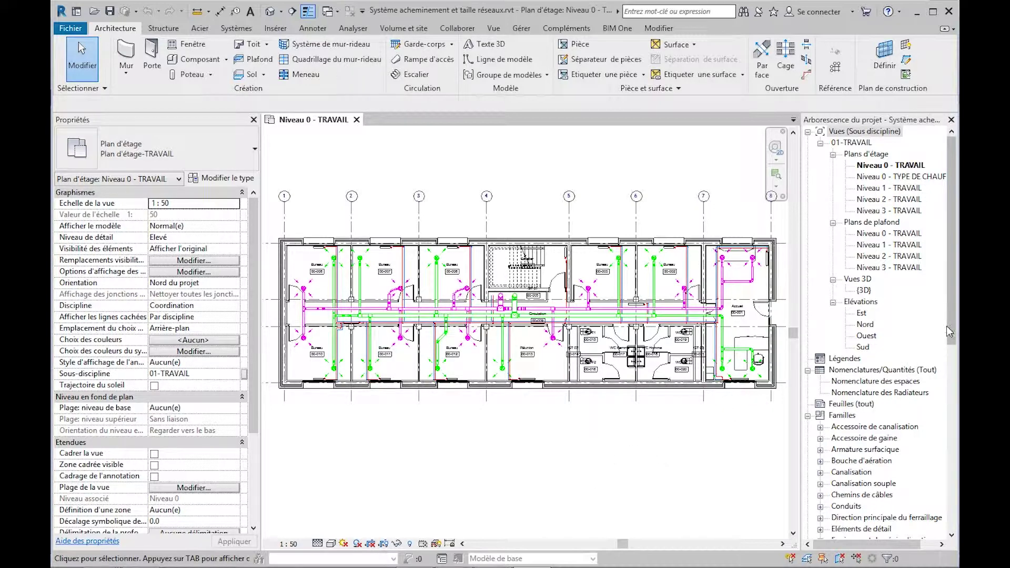
# Step: Open the type properties of the Chauffage aller piping system from the project's families
pyautogui.moveTo(951, 295); pyautogui.dragTo(956, 495)
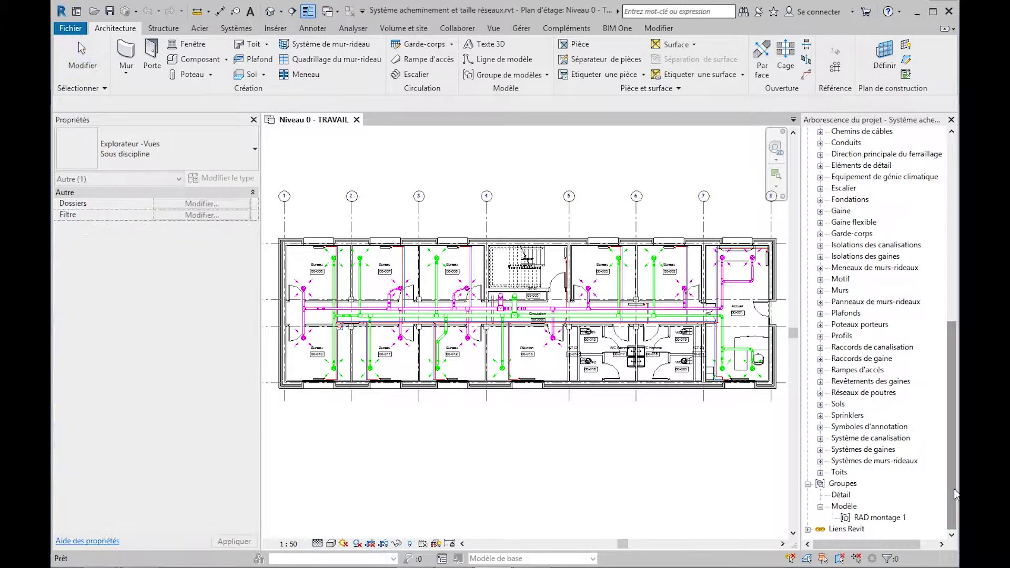
pyautogui.click(820, 438)
pyautogui.click(833, 450)
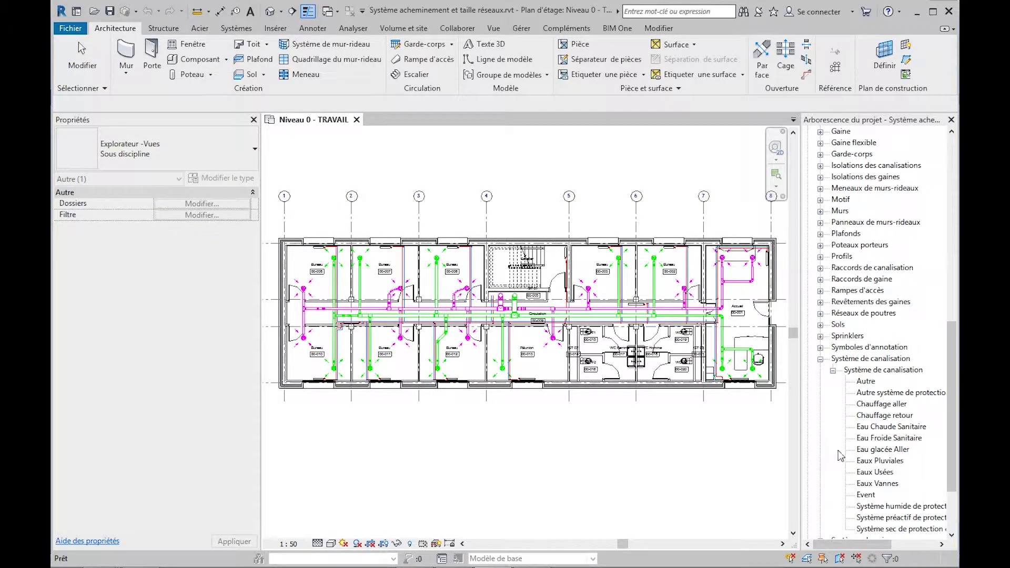
pyautogui.moveTo(952, 403); pyautogui.dragTo(953, 433)
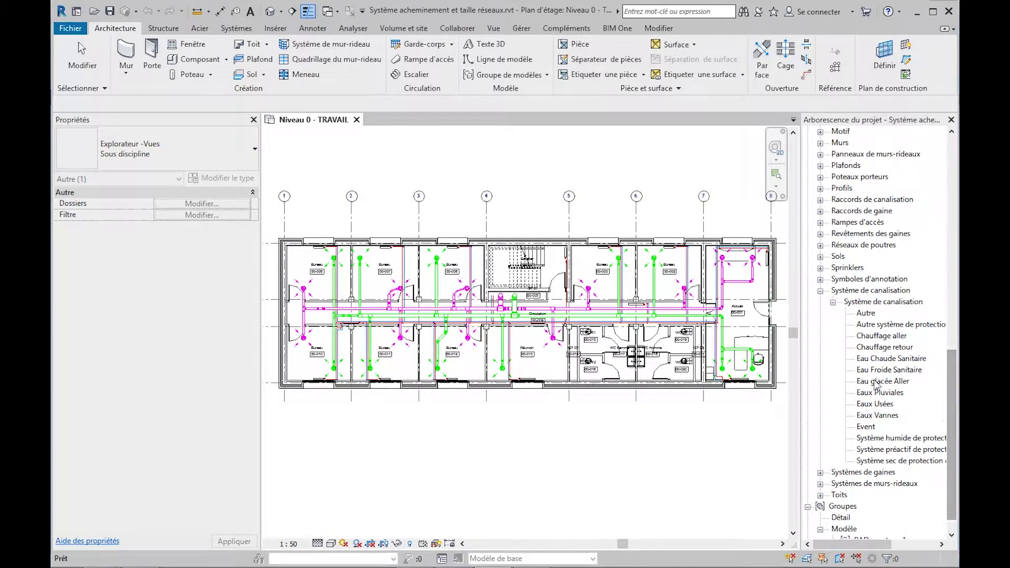
pyautogui.doubleClick(876, 336)
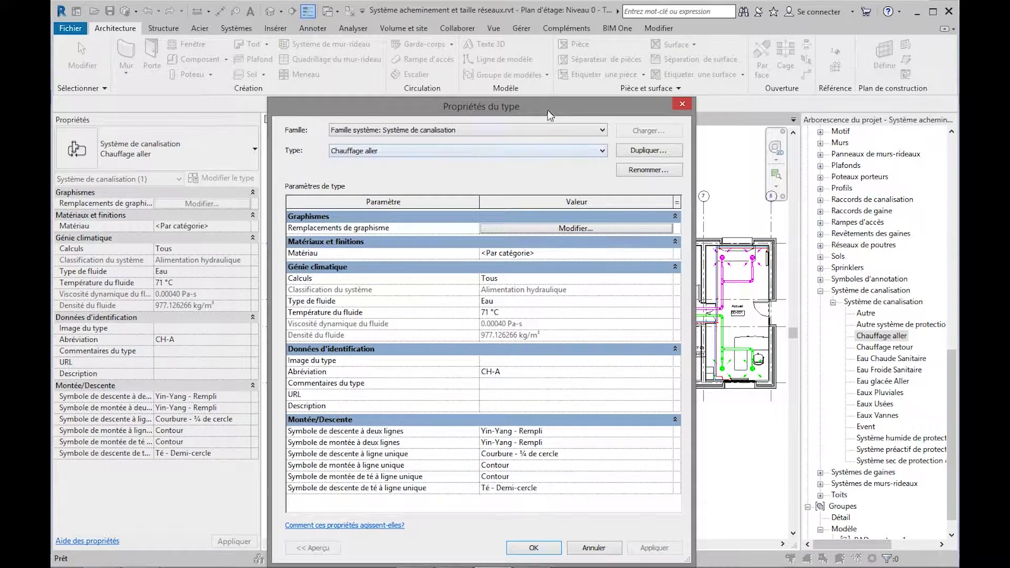
pyautogui.moveTo(547, 109); pyautogui.dragTo(602, 37)
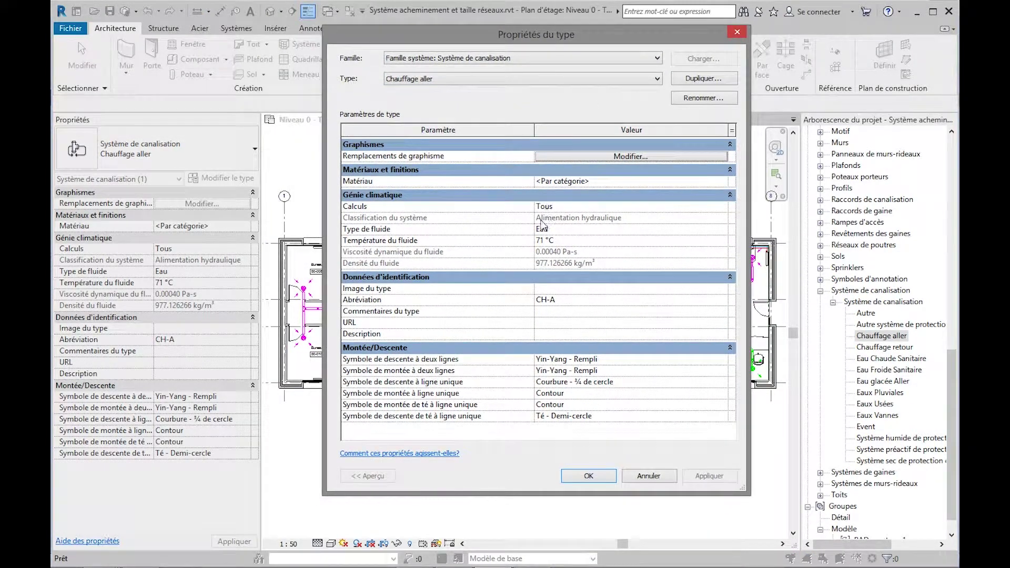
# Step: Review the Chauffage aller system's line graphics overrides, fluid type, fluid temperature and abbreviation, and close its type properties
pyautogui.click(561, 157)
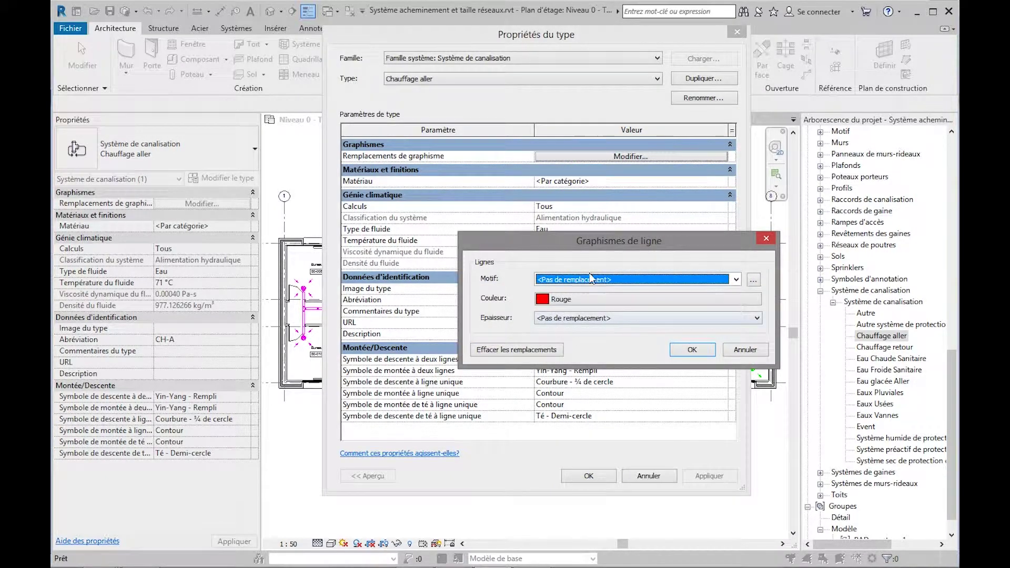
pyautogui.click(766, 238)
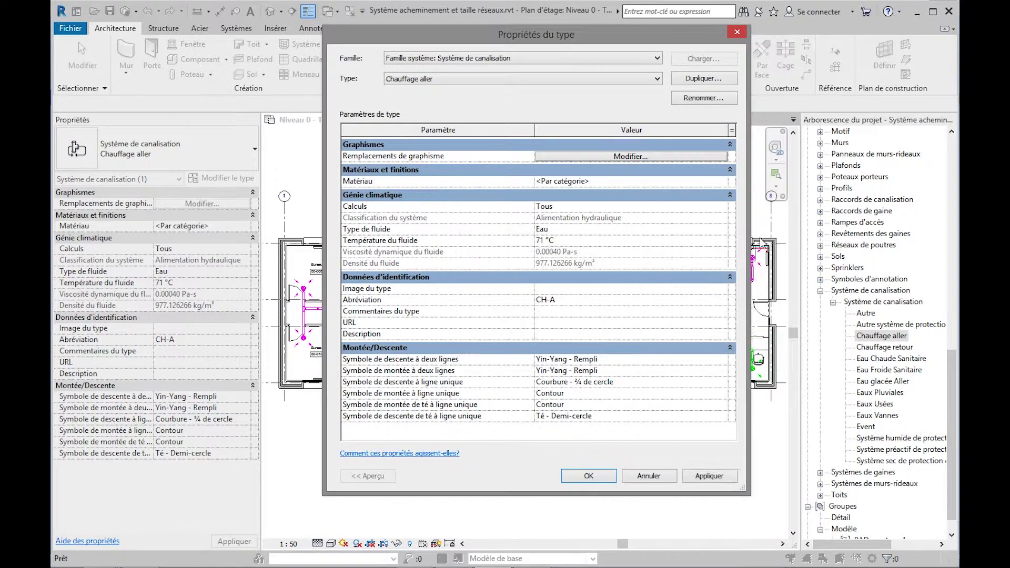
pyautogui.click(558, 229)
pyautogui.click(597, 243)
pyautogui.click(593, 239)
pyautogui.click(574, 298)
pyautogui.click(573, 299)
pyautogui.click(600, 476)
pyautogui.click(578, 468)
# Step: Open the routing preferences of the Acier pipe type from the vertical blue heating return pipe beside room 00-010
pyautogui.moveTo(491, 449); pyautogui.dragTo(572, 456, button='middle')
pyautogui.scroll(8, 407, 332)
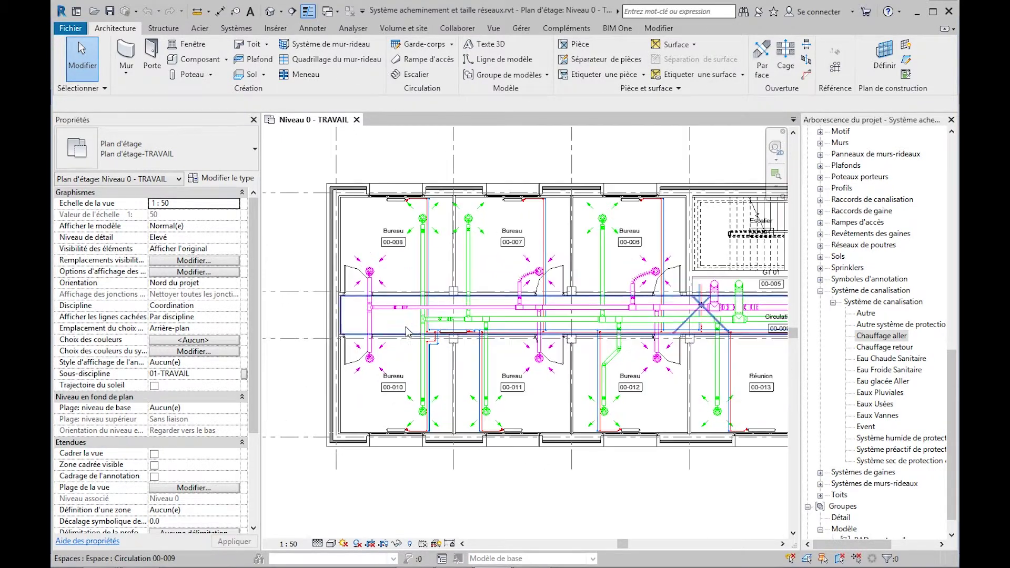
pyautogui.scroll(1, 435, 378)
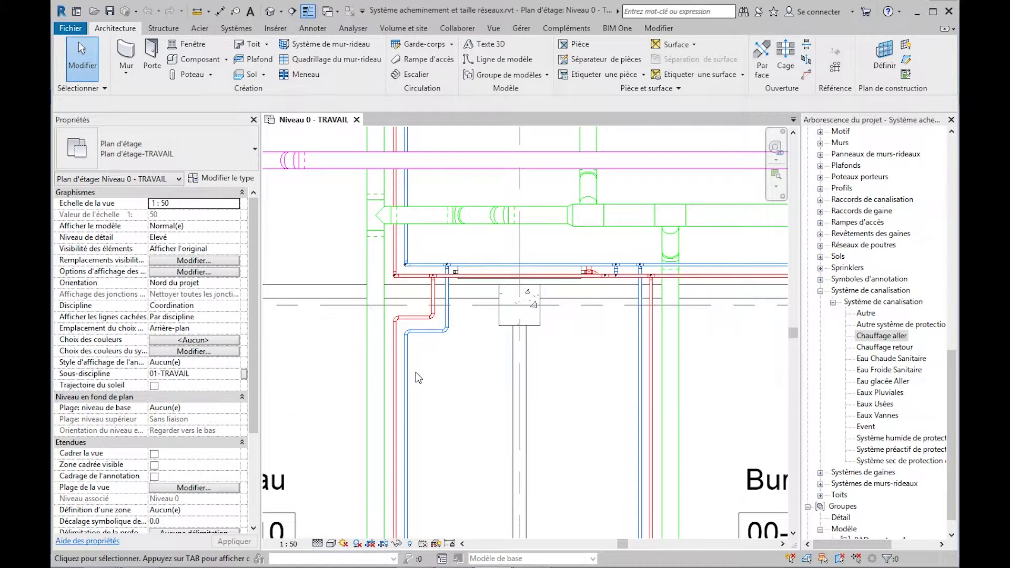
pyautogui.click(407, 368)
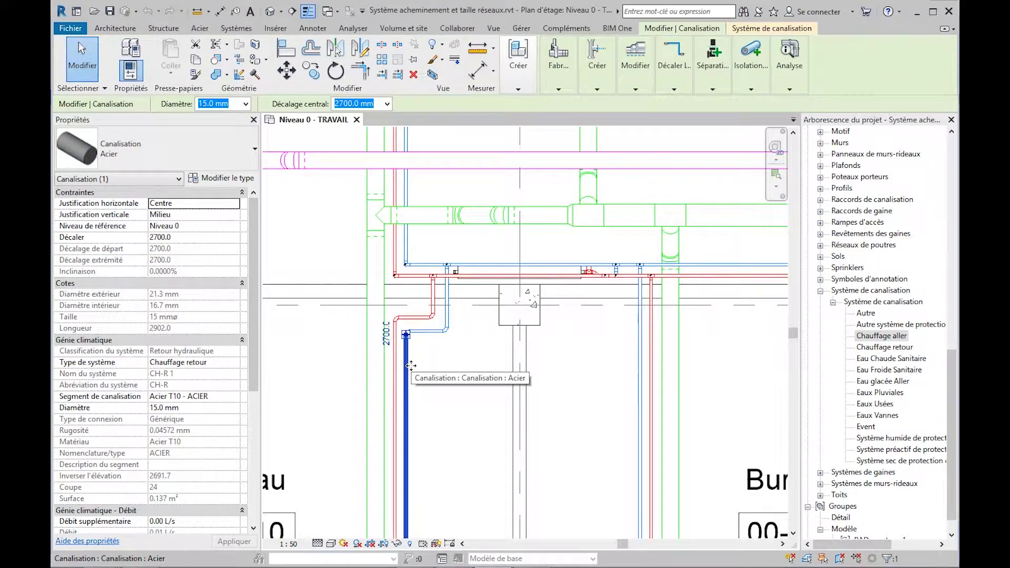
pyautogui.click(227, 179)
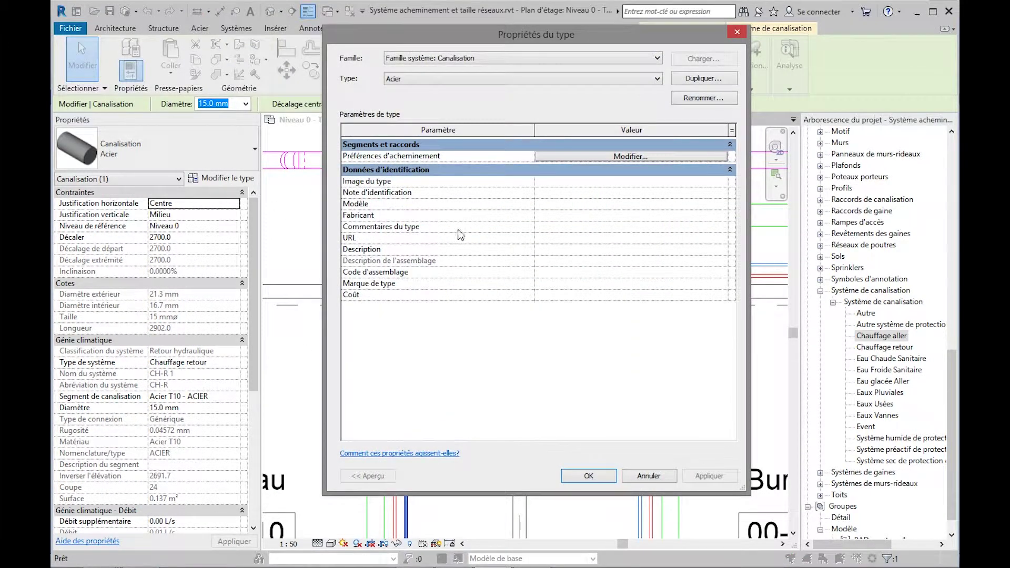
pyautogui.click(584, 156)
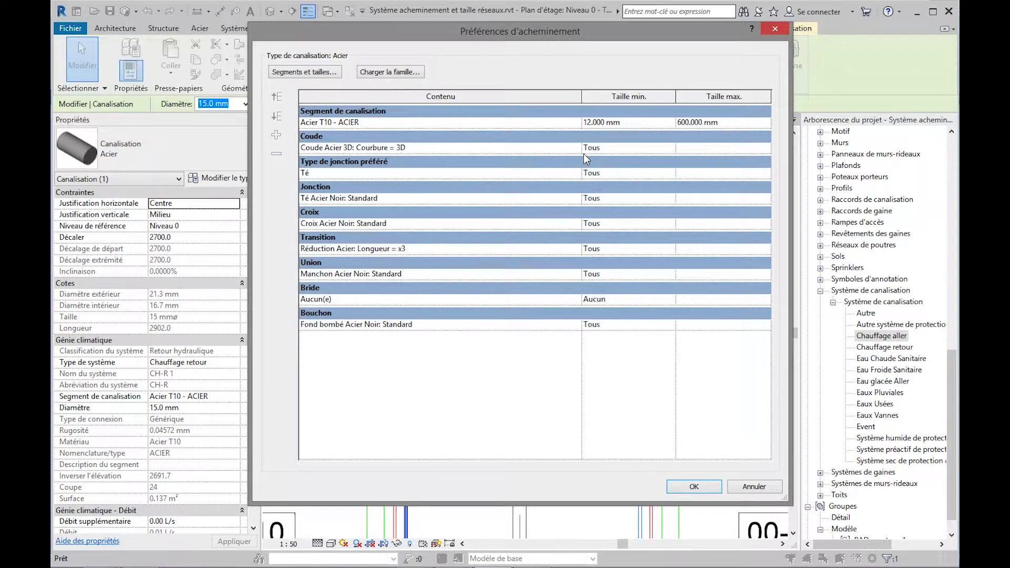
# Step: Examine the pipe segments available in the Acier routing preferences, keep Acier T10 - ACIER, and close the dialogs
pyautogui.click(528, 122)
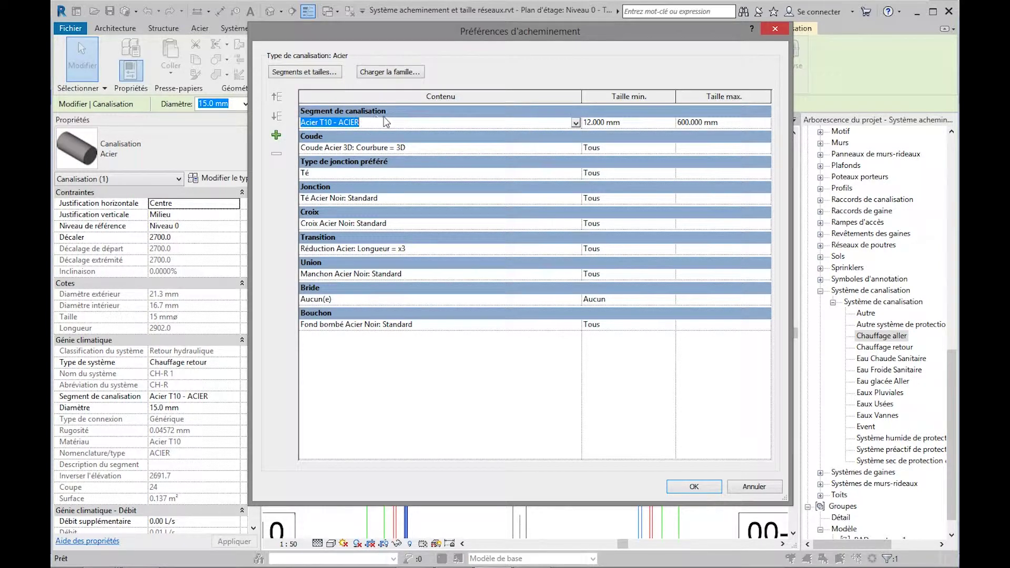
pyautogui.click(576, 123)
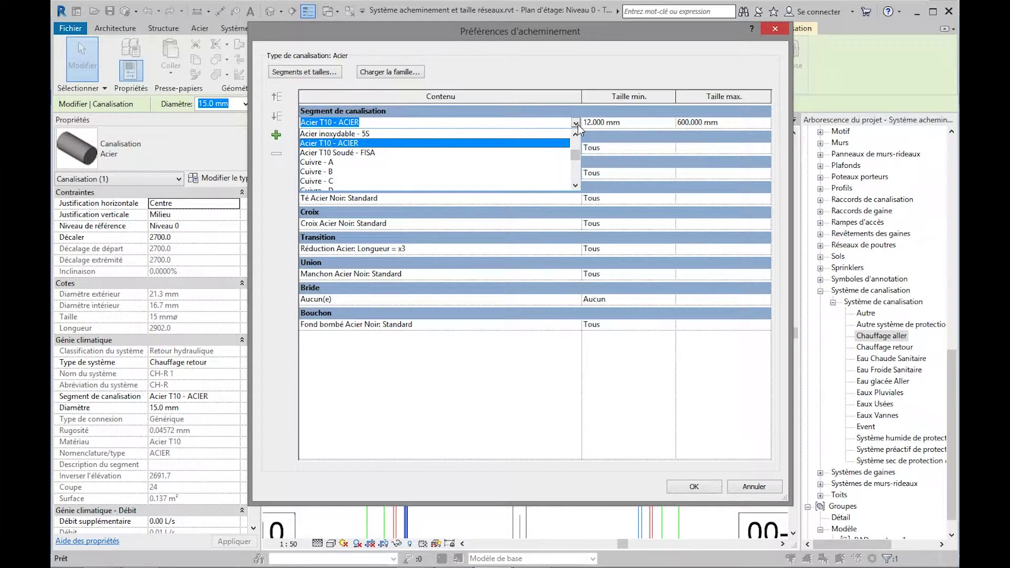
pyautogui.click(558, 122)
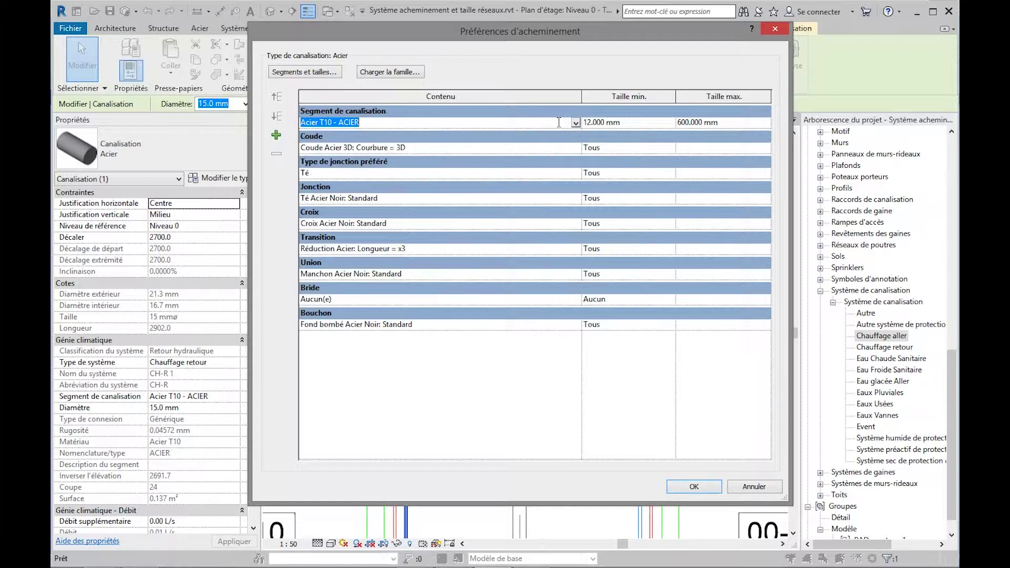
pyautogui.click(552, 122)
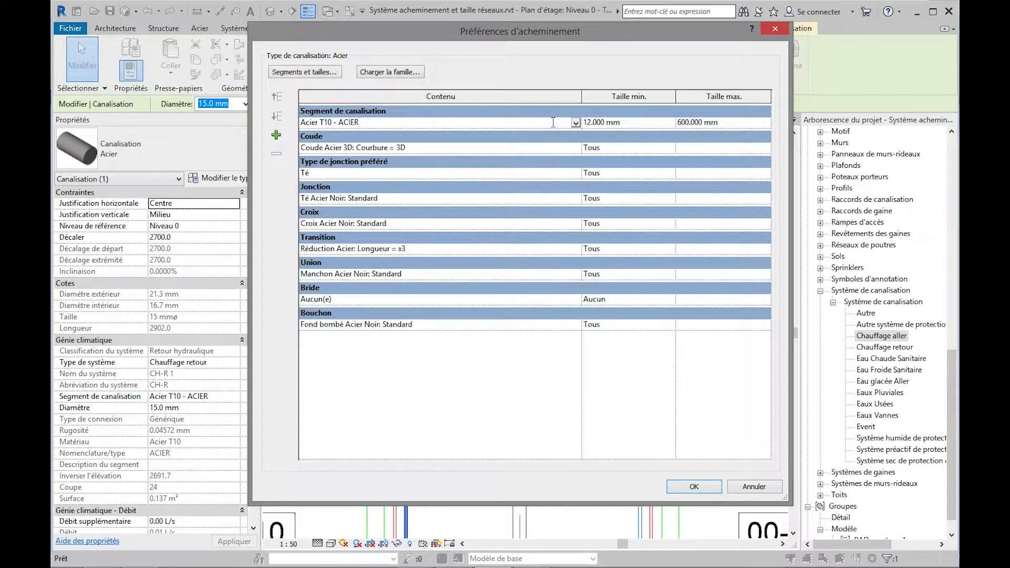
pyautogui.click(695, 487)
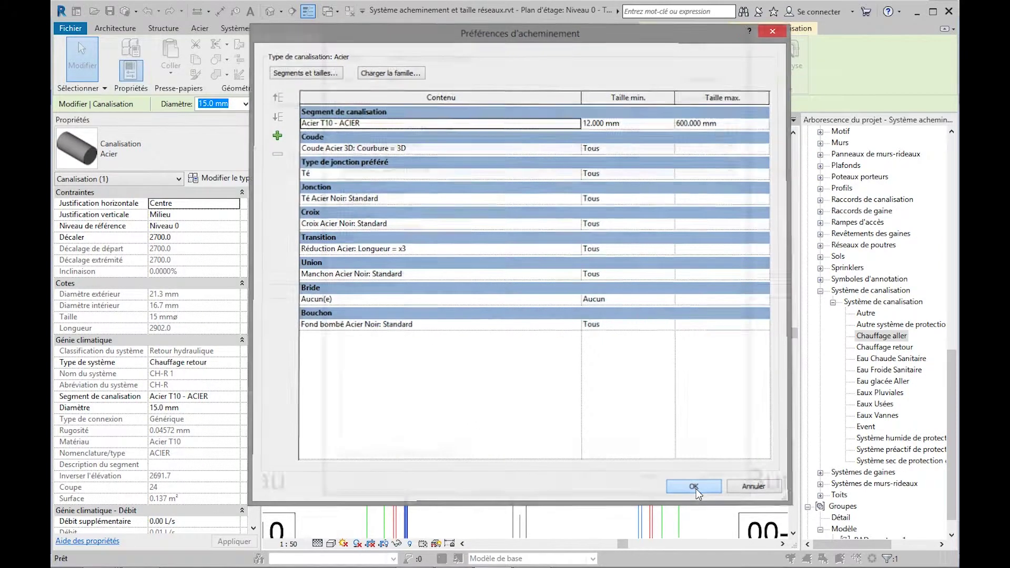
pyautogui.click(586, 476)
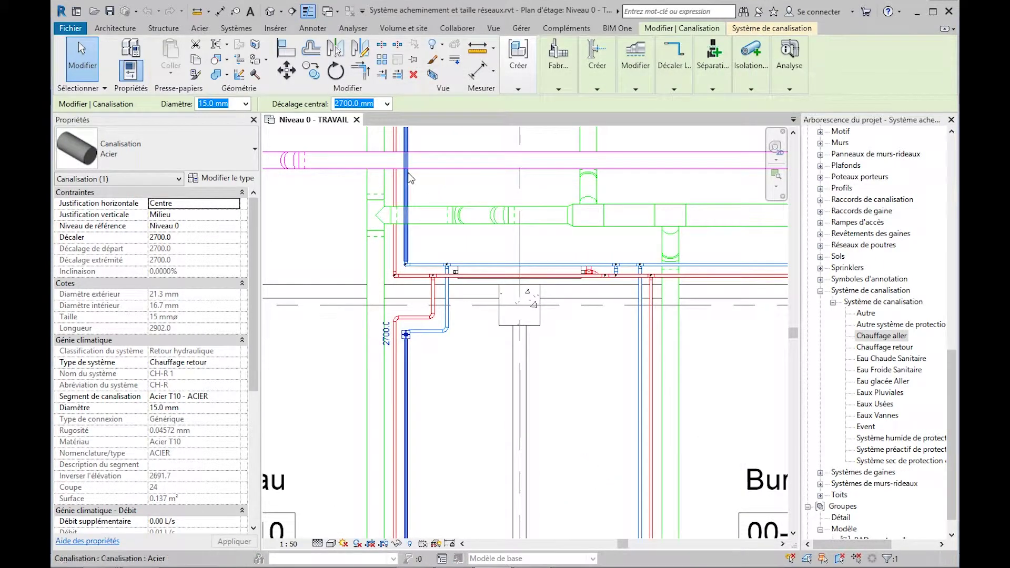
# Step: Display the circular duct size list in the mechanical settings
pyautogui.click(238, 29)
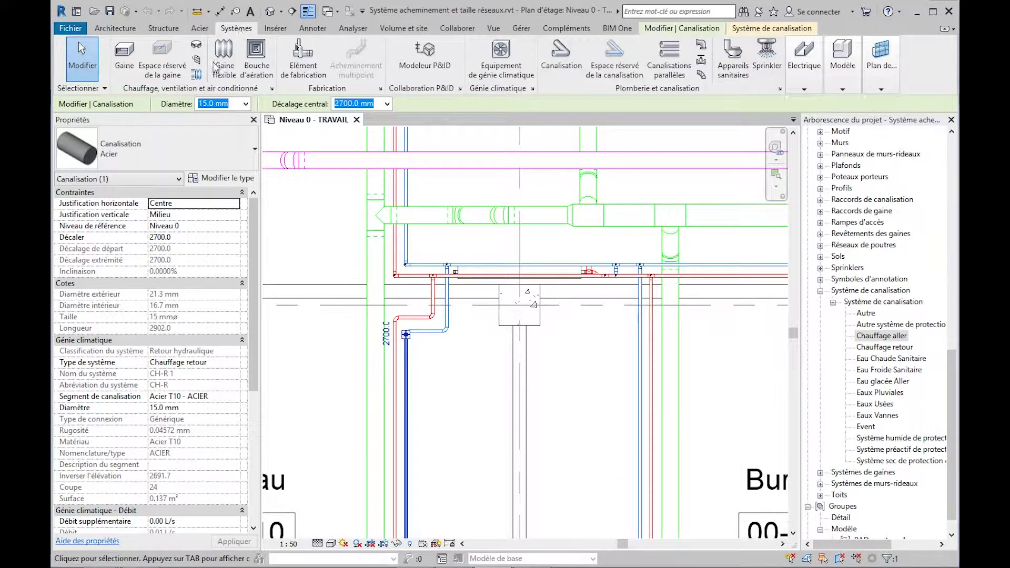
pyautogui.click(272, 89)
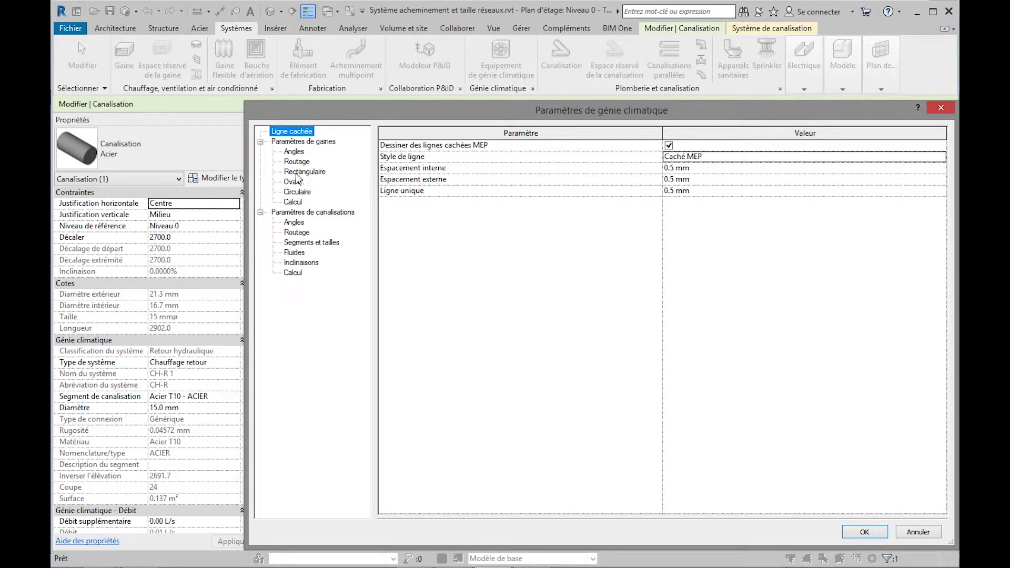
pyautogui.click(297, 191)
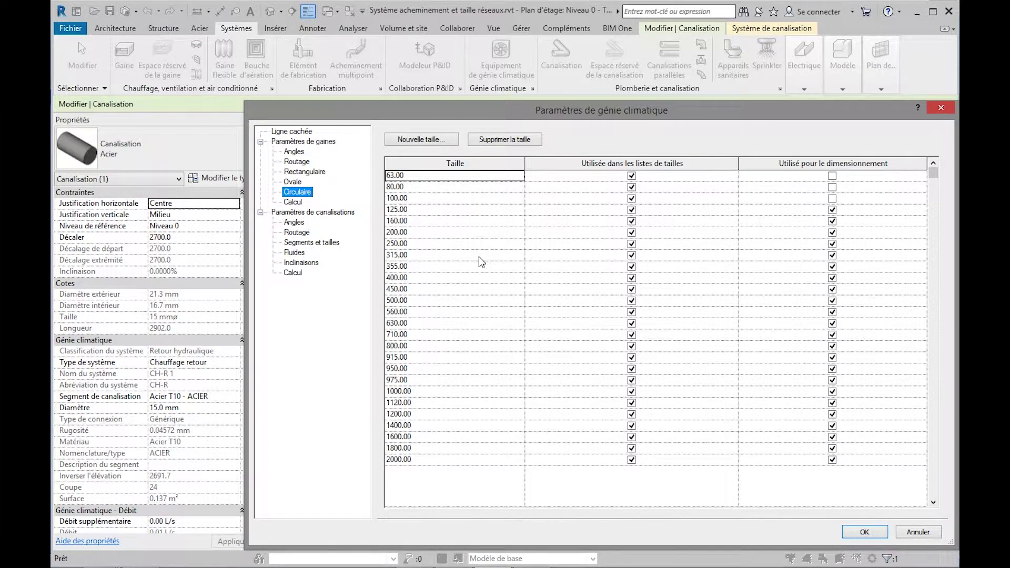
# Step: Review the available pipe segments and their size catalogue in the mechanical settings, and close the settings
pyautogui.click(311, 243)
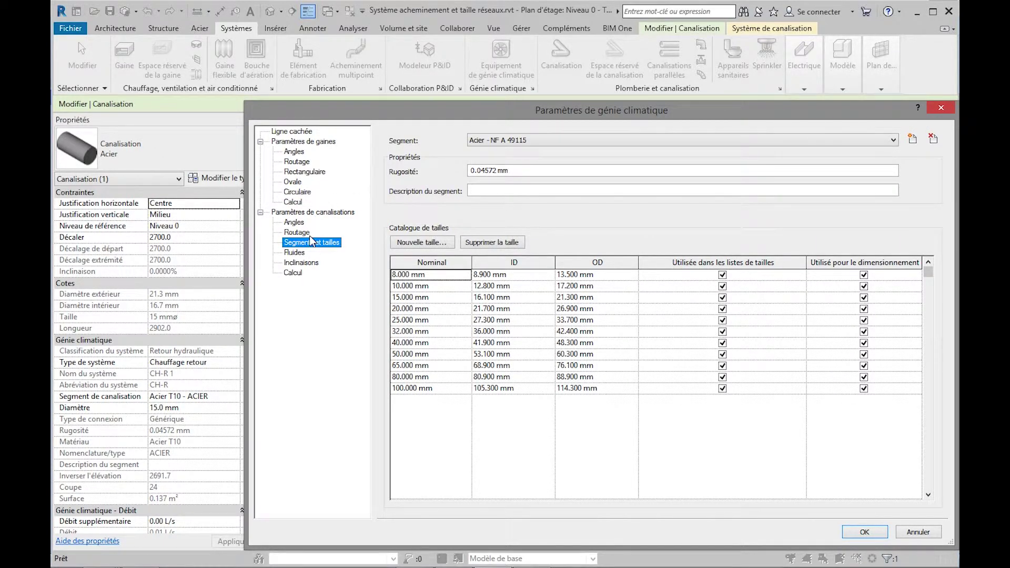
pyautogui.click(545, 141)
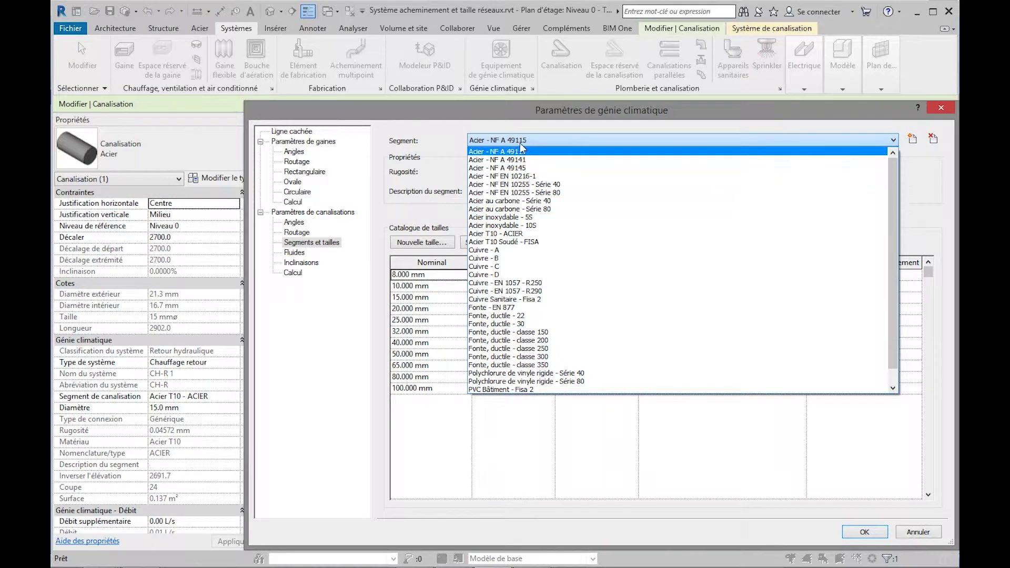
pyautogui.click(453, 137)
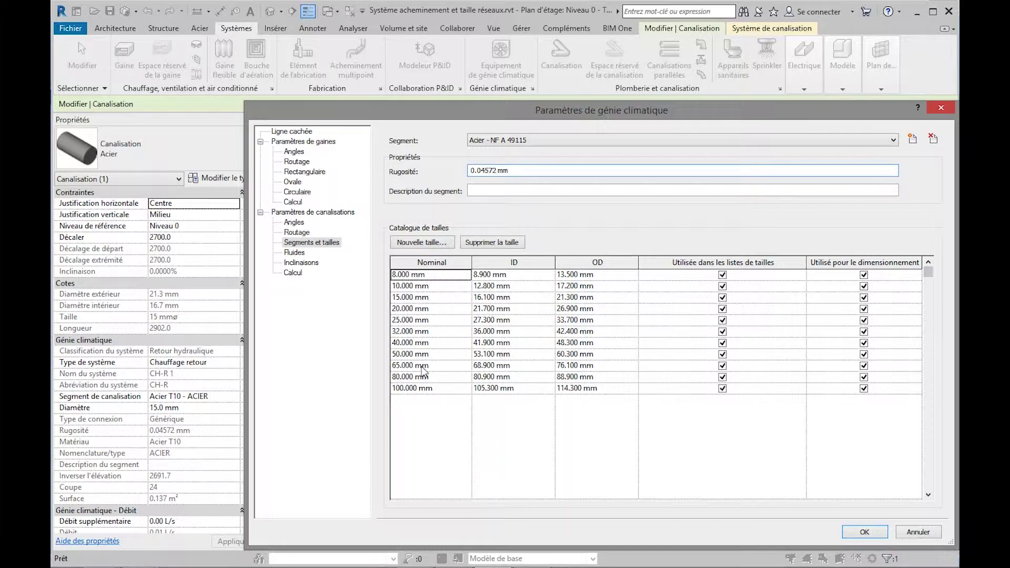
pyautogui.moveTo(241, 173); pyautogui.dragTo(309, 166)
pyautogui.click(940, 108)
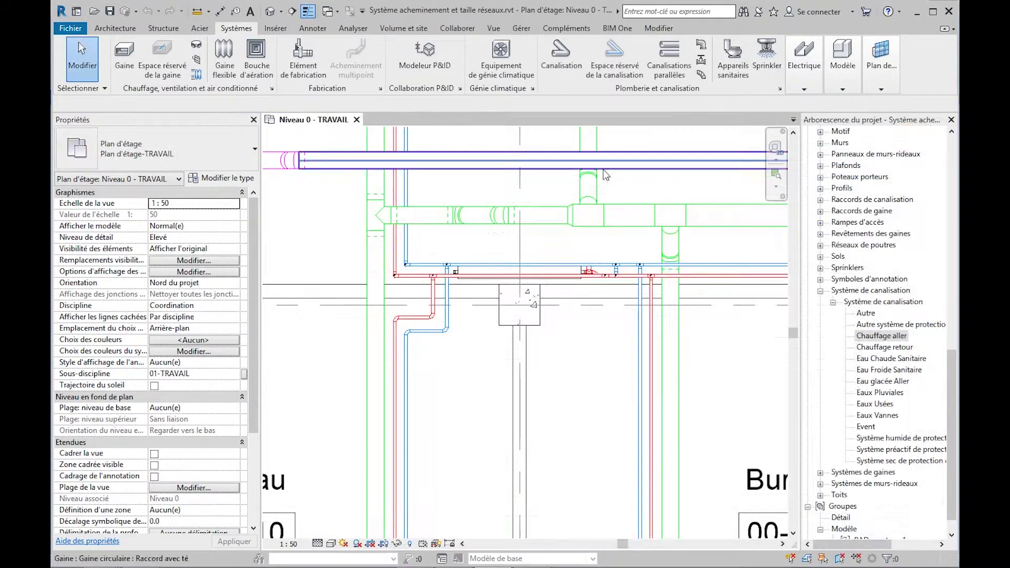
# Step: Select the vertical blue heating return pipe and reopen the pipe segments and sizes in the mechanical settings
pyautogui.click(410, 354)
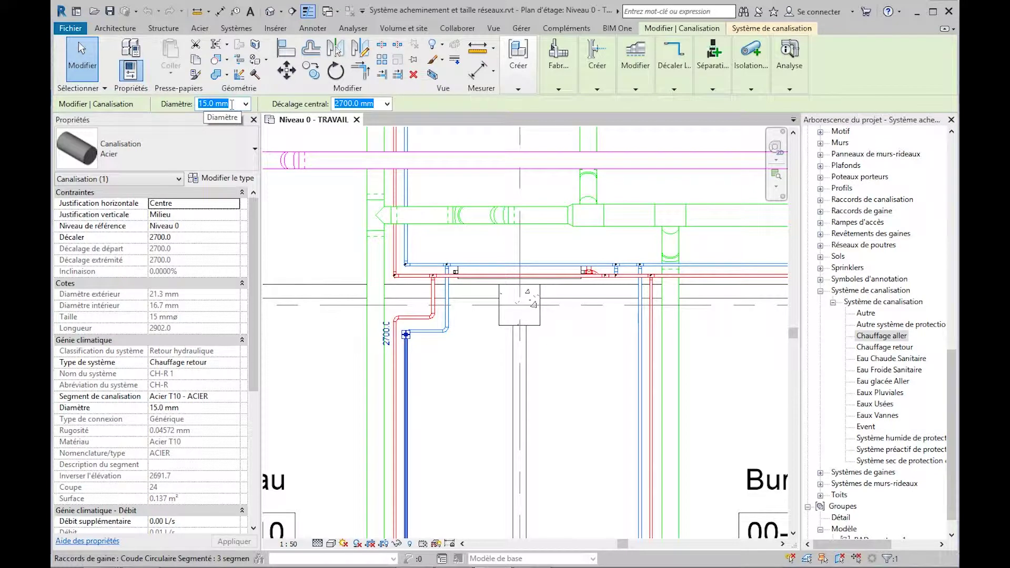
pyautogui.click(238, 28)
pyautogui.click(272, 88)
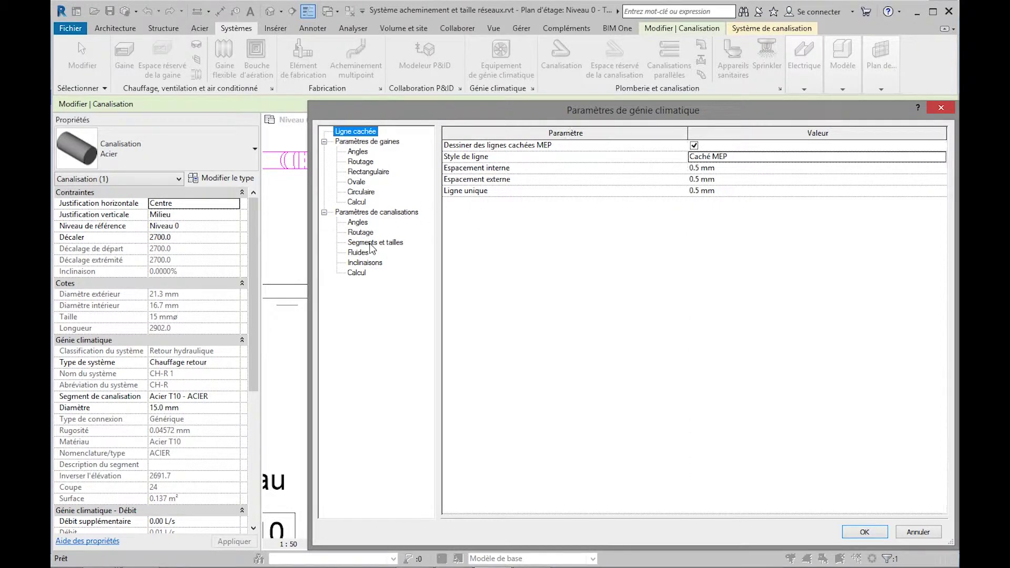
pyautogui.click(375, 242)
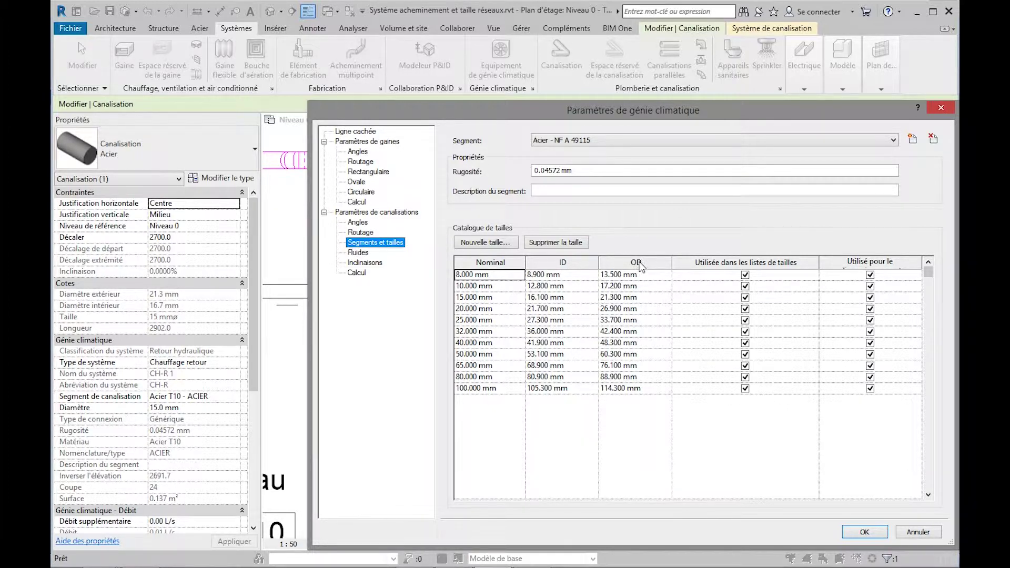
# Step: Examine the inner and outer diameters and the usage columns for the 10 mm size of Acier - NF A 49115, and close the settings
pyautogui.click(573, 288)
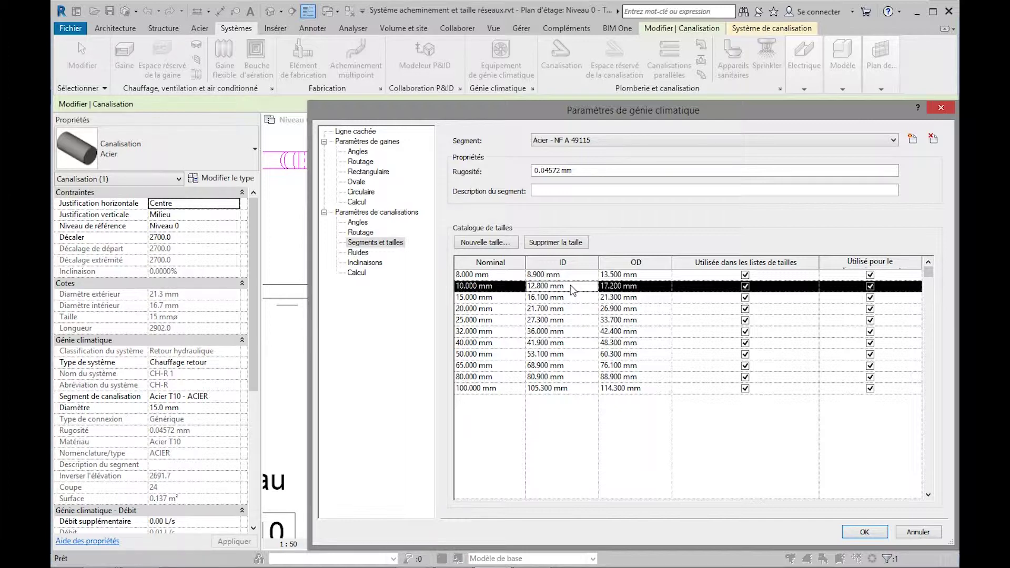
pyautogui.click(648, 289)
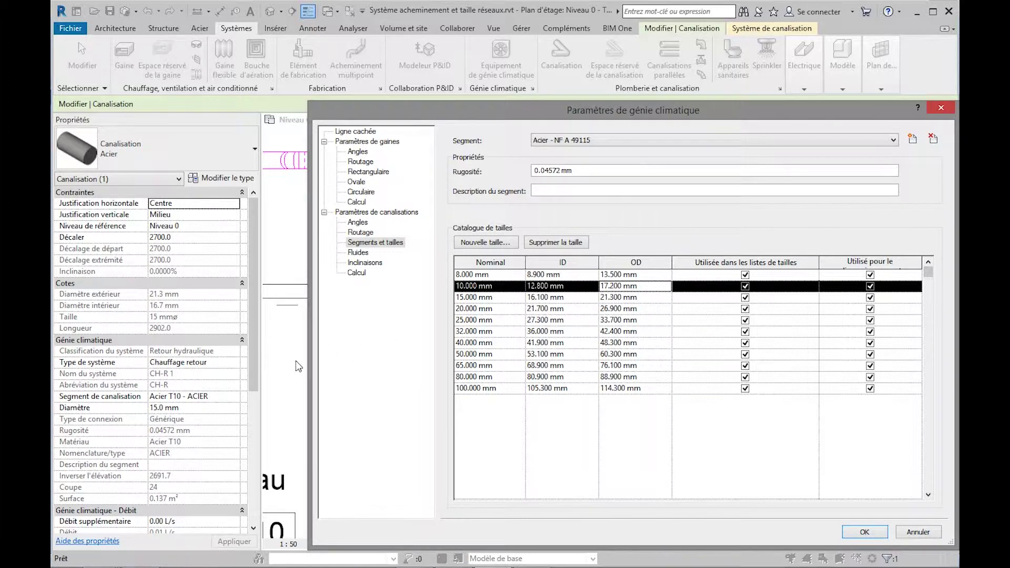
pyautogui.moveTo(309, 357); pyautogui.dragTo(194, 357)
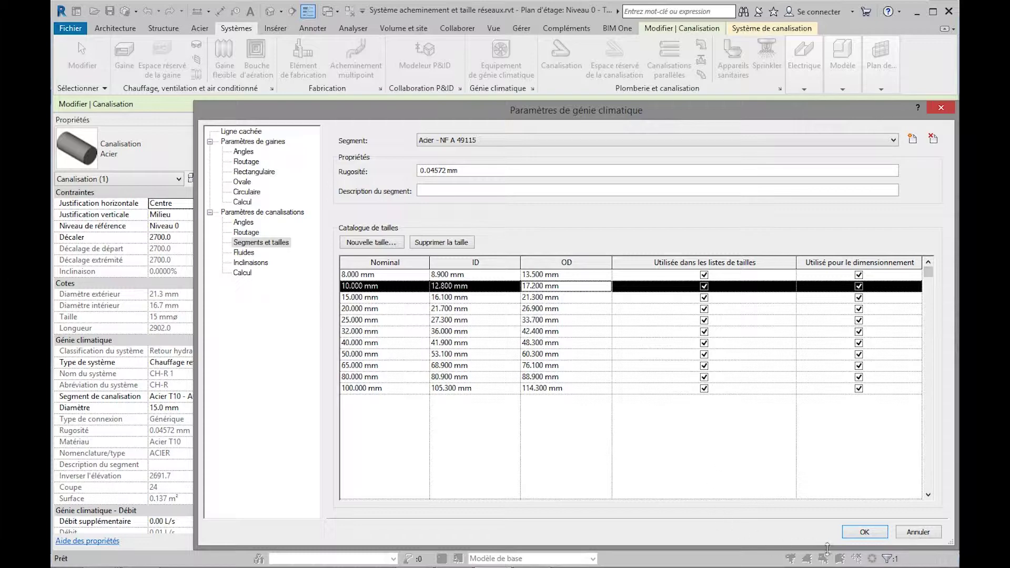
pyautogui.click(873, 533)
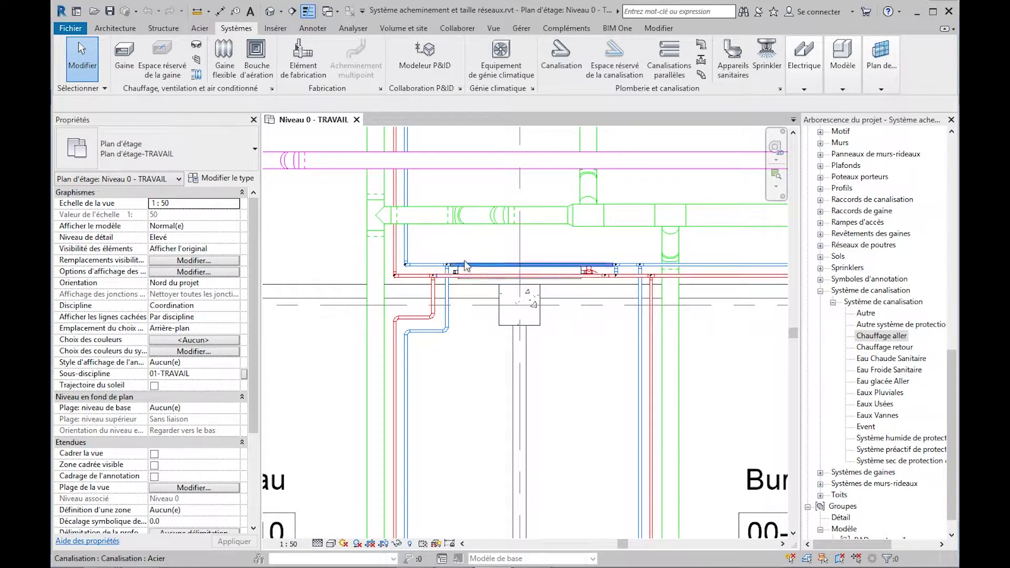
# Step: Open the Acier pipe type's routing preferences from the short horizontal blue return pipe
pyautogui.click(424, 332)
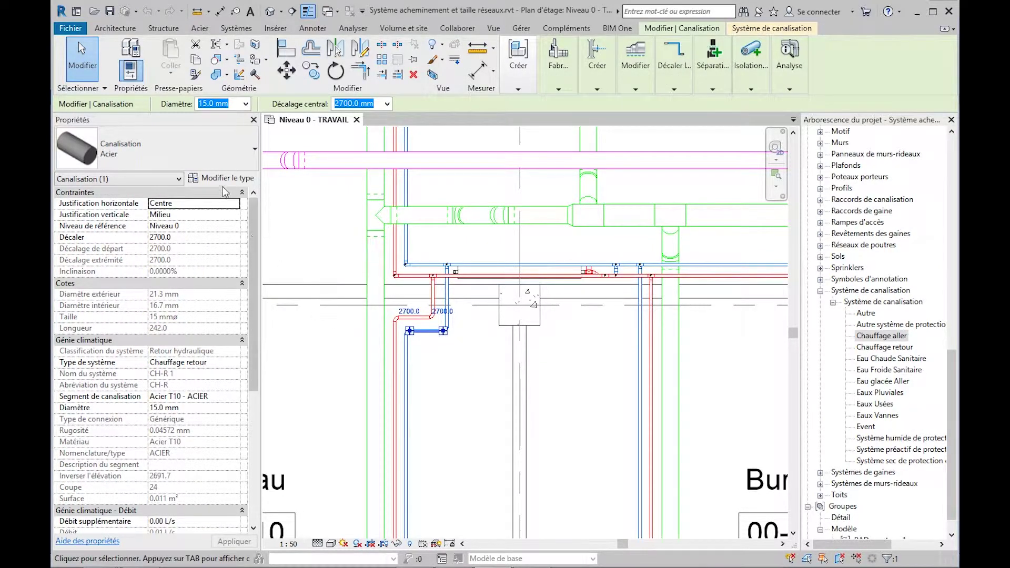
pyautogui.click(222, 179)
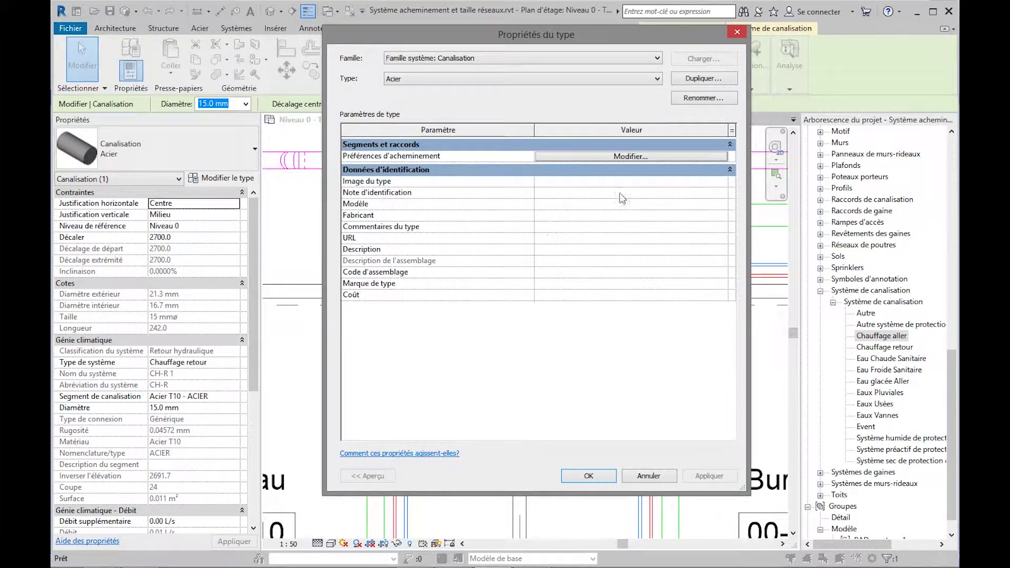
pyautogui.click(622, 155)
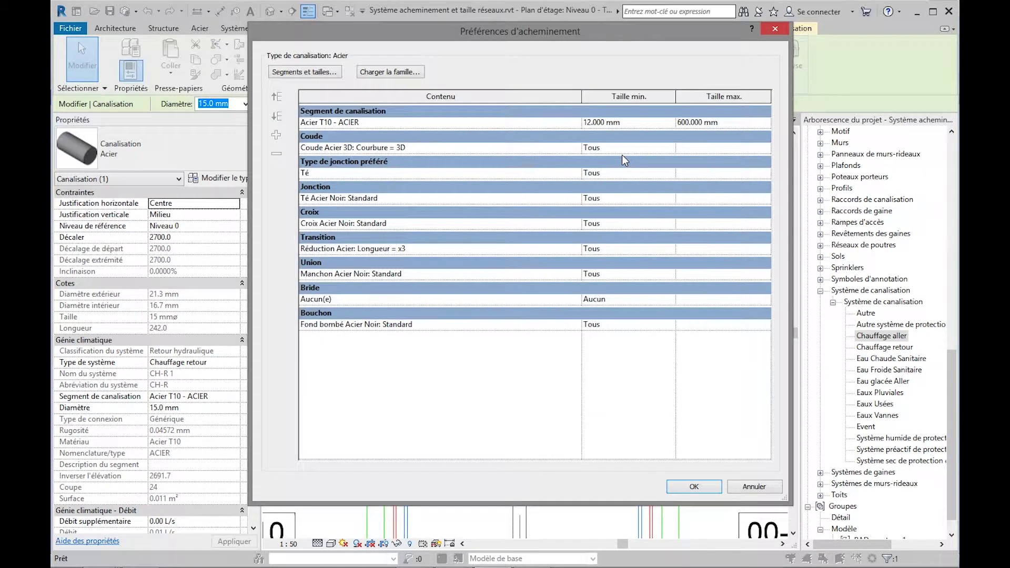
# Step: Review the Acier pipe type's fittings and size ranges, close its routing preferences and type properties, and deselect the pipe
pyautogui.press('ctrl')
pyautogui.press('ctrl')
pyautogui.click(695, 486)
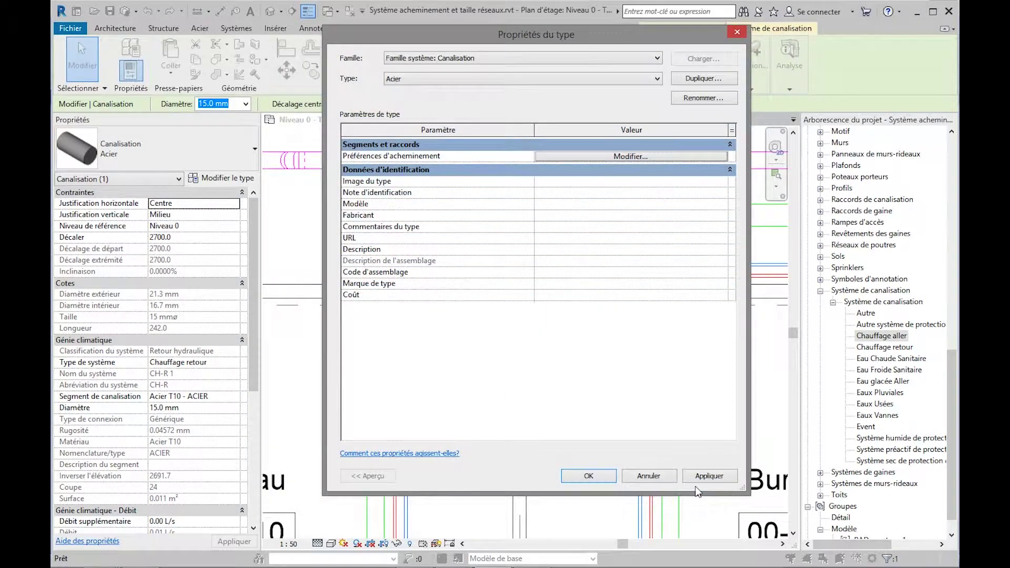
pyautogui.click(591, 476)
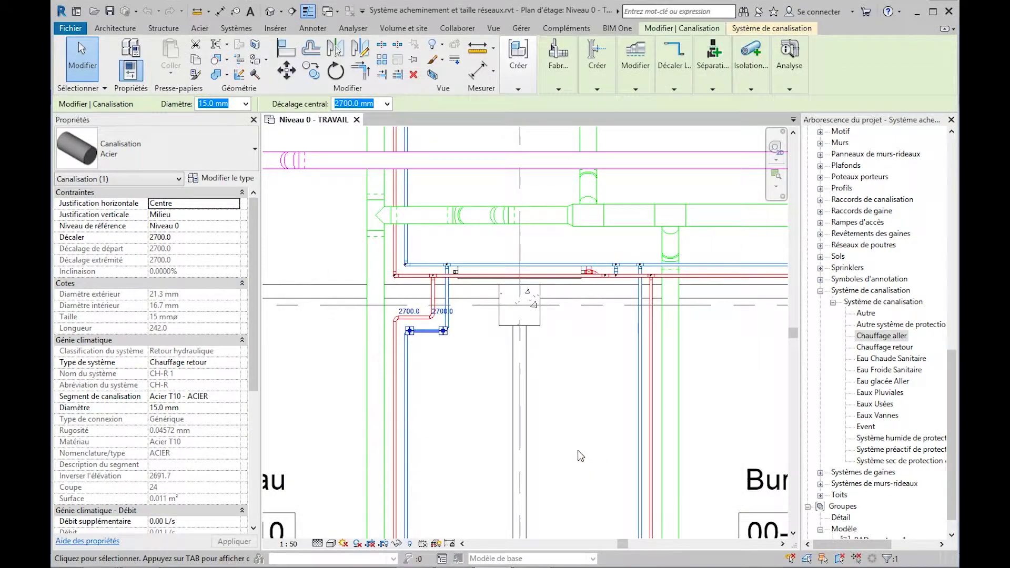
pyautogui.click(331, 237)
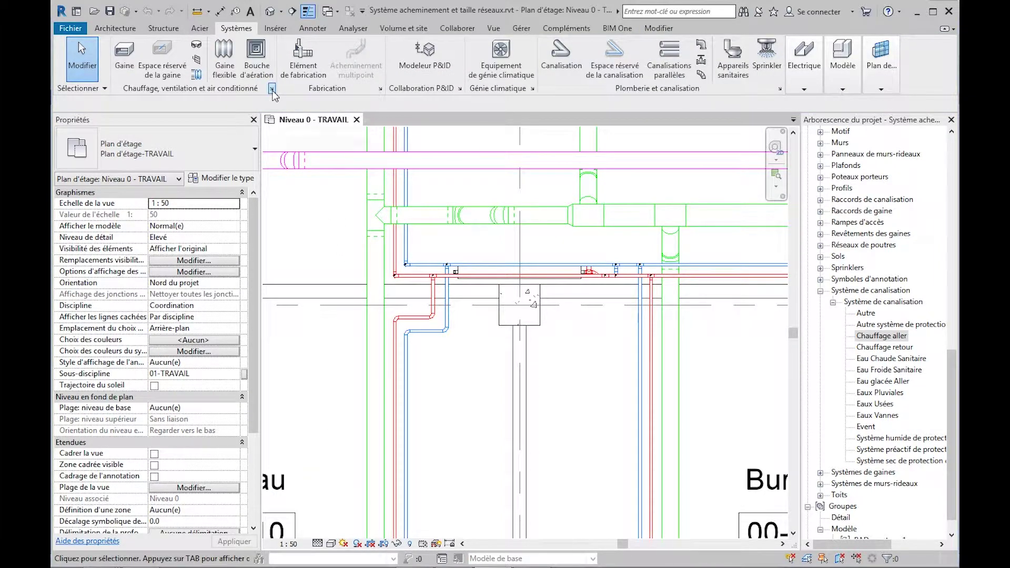
# Step: Exclude the 12 mm size of the Acier T10 - ACIER segment from sizing and confirm the mechanical settings
pyautogui.click(272, 89)
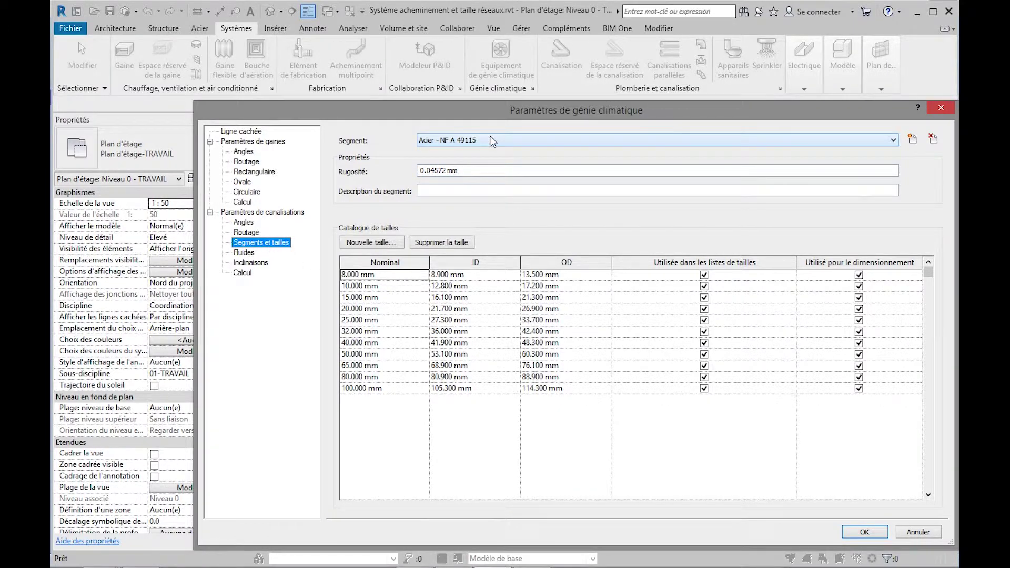
pyautogui.click(492, 141)
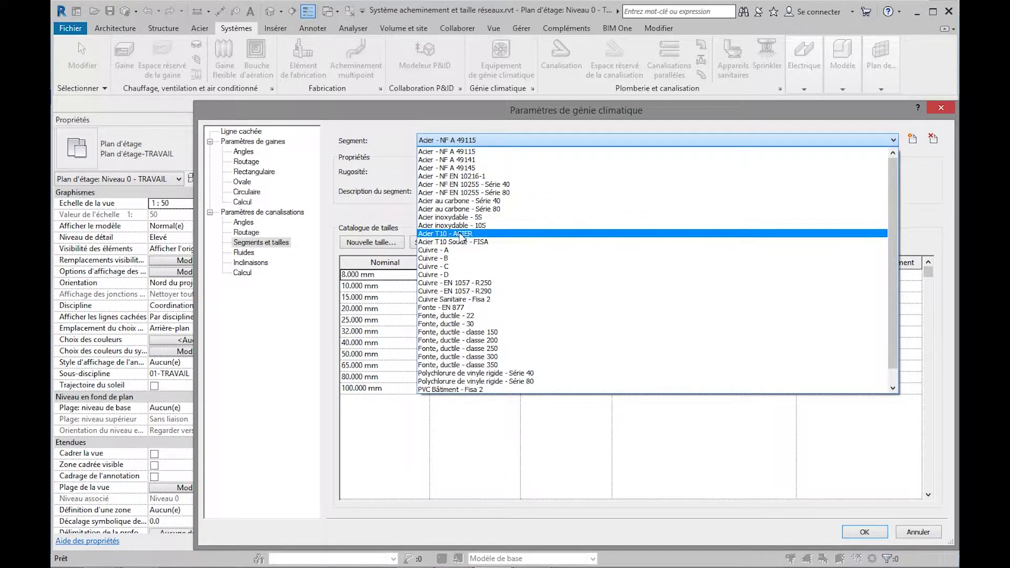
pyautogui.click(461, 234)
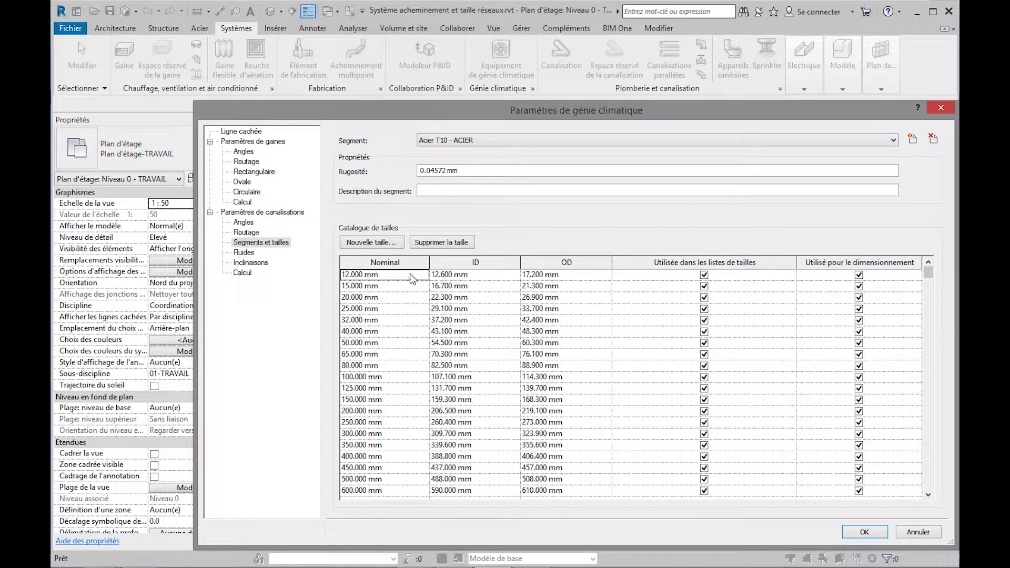
pyautogui.press('ctrl')
pyautogui.press('ctrl')
pyautogui.press('ctrl')
pyautogui.click(860, 276)
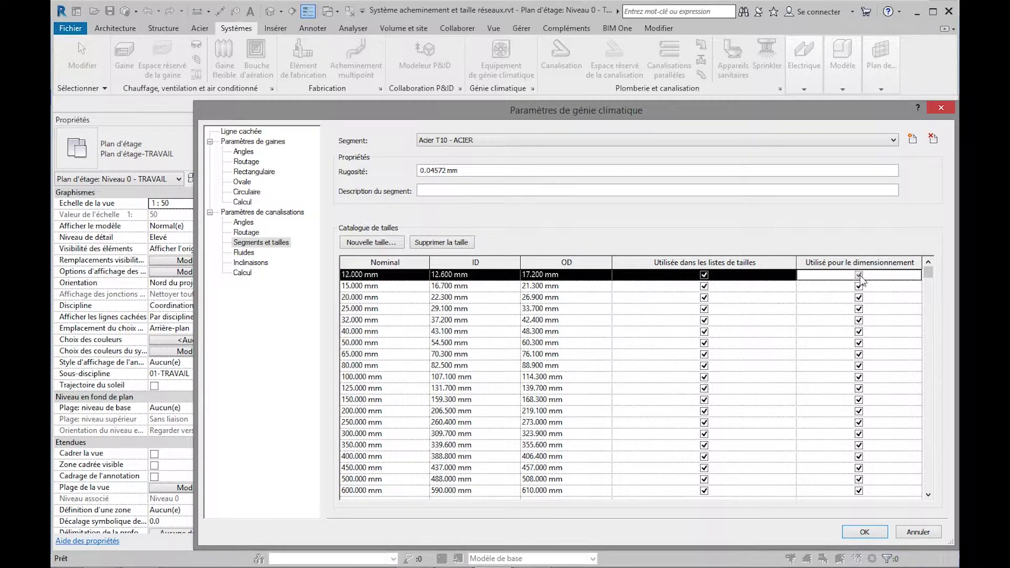
pyautogui.click(859, 275)
pyautogui.click(864, 532)
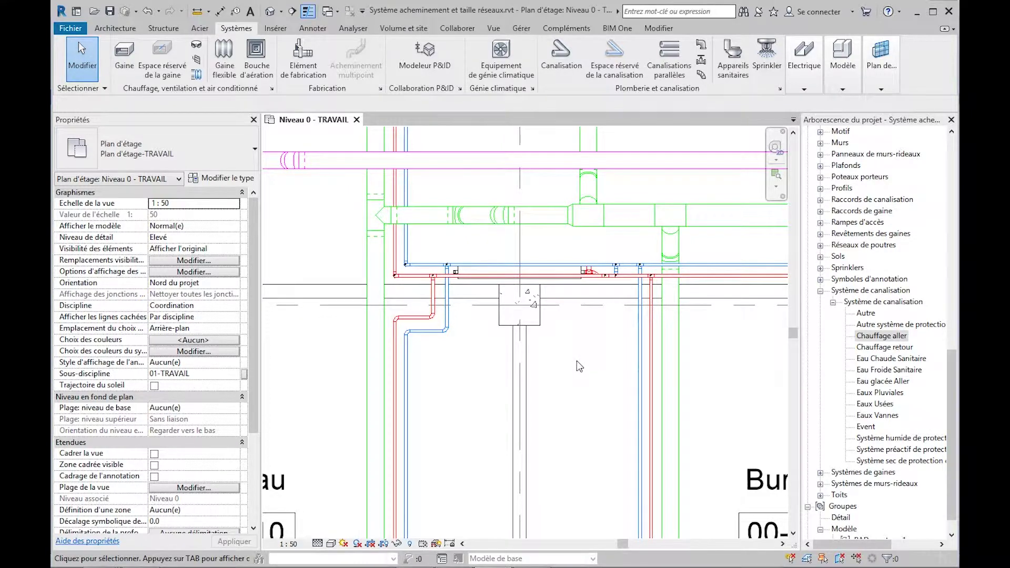
# Step: Select the entire heating pipe network from the supply pipe in office 00-011 and open duct/pipe sizing
pyautogui.scroll(-3, 579, 366)
pyautogui.moveTo(673, 379); pyautogui.dragTo(481, 352, button='middle')
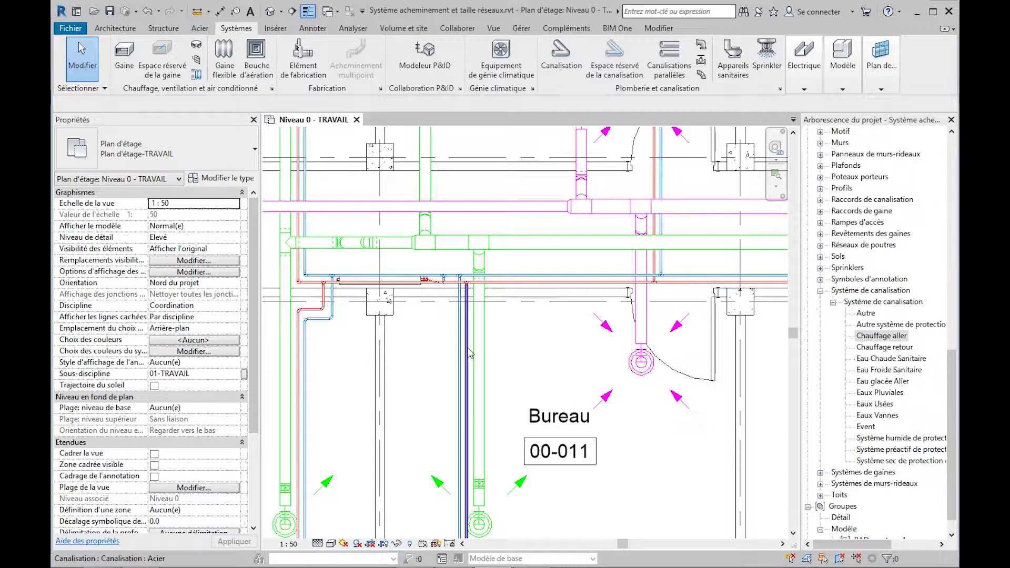
pyautogui.press('Tab')
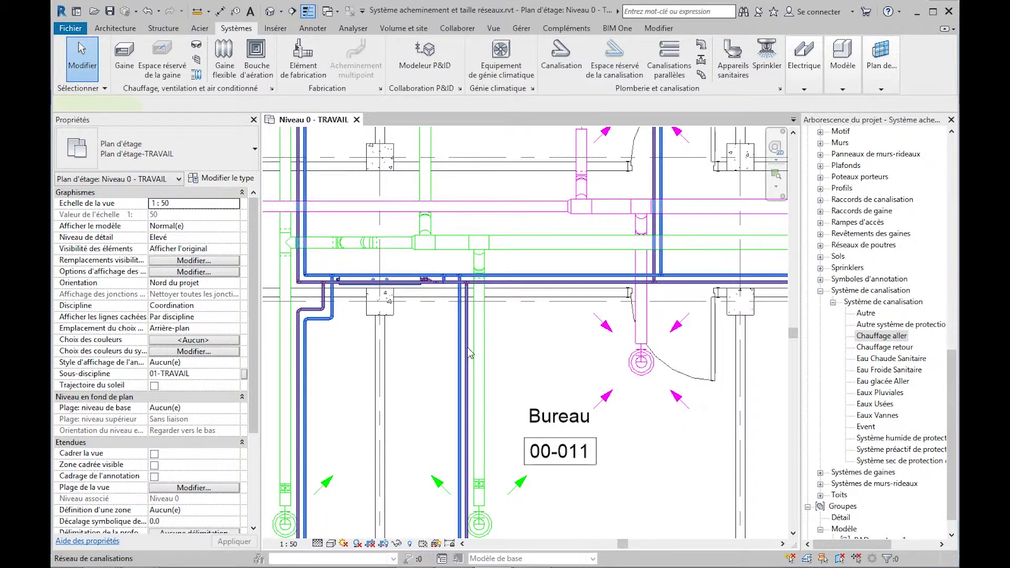
pyautogui.click(470, 354)
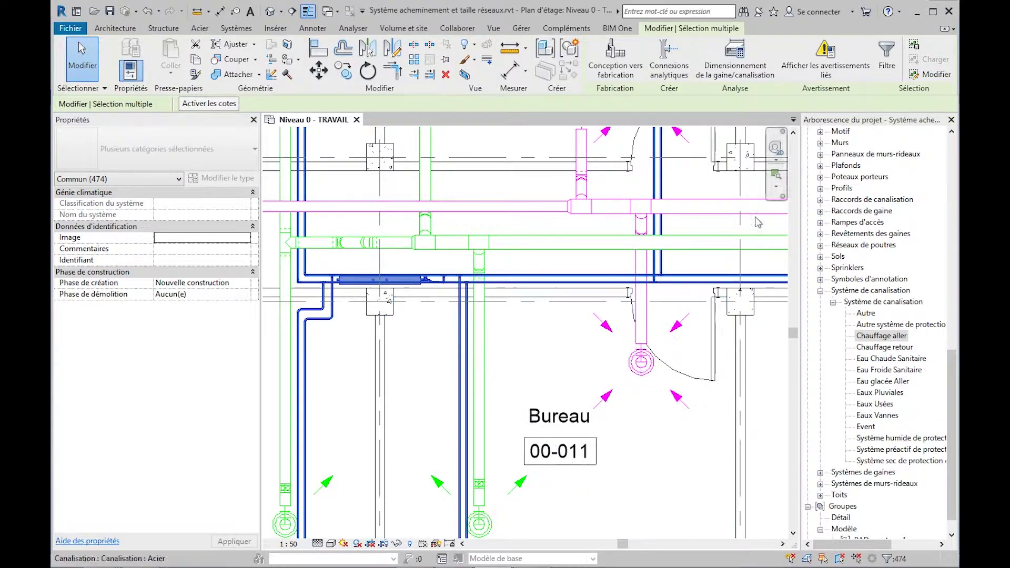
pyautogui.click(736, 71)
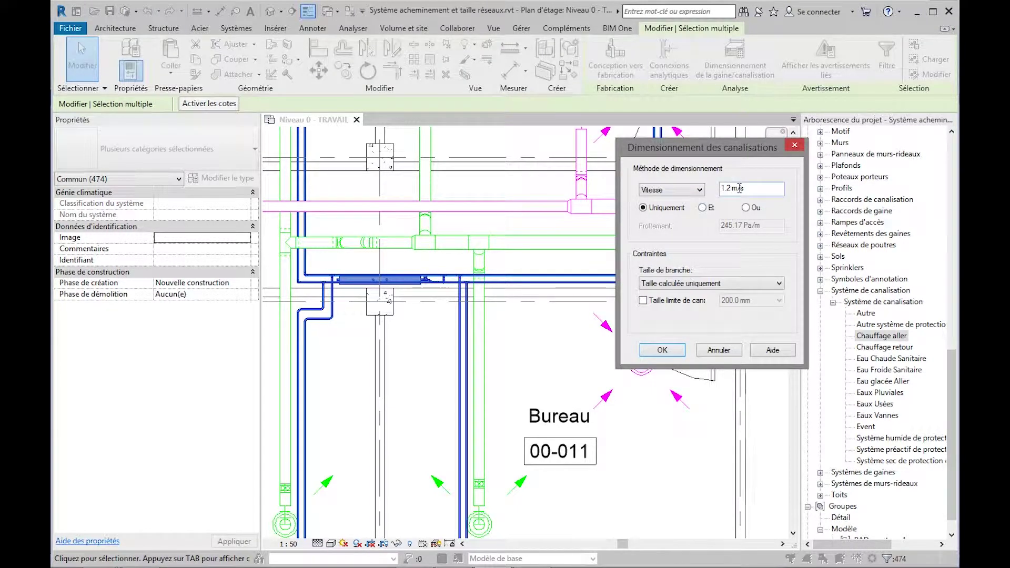
# Step: Compare the friction sizing method, alone and in its And and Or combinations with velocity, and return to velocity only
pyautogui.click(700, 190)
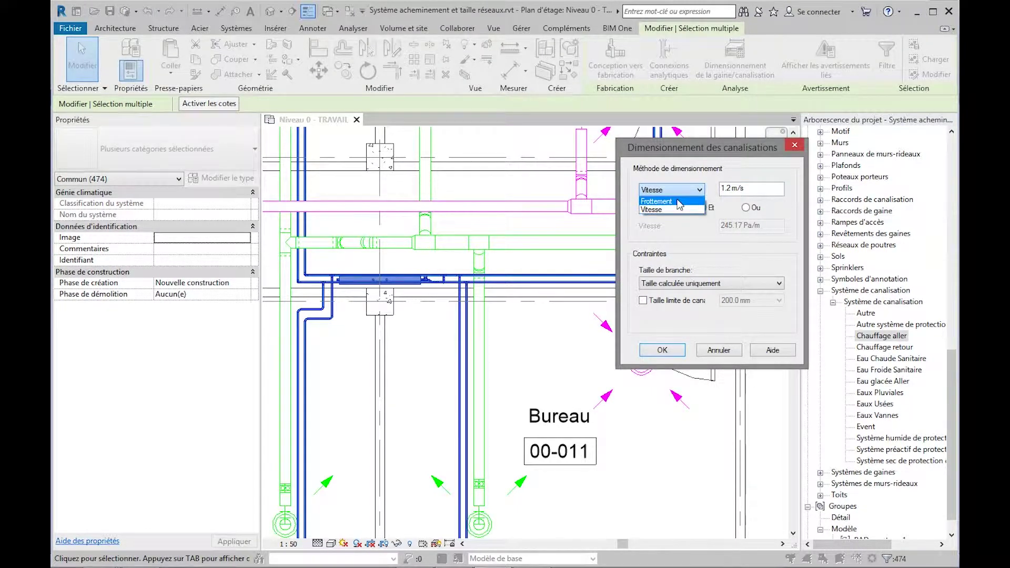
pyautogui.click(680, 202)
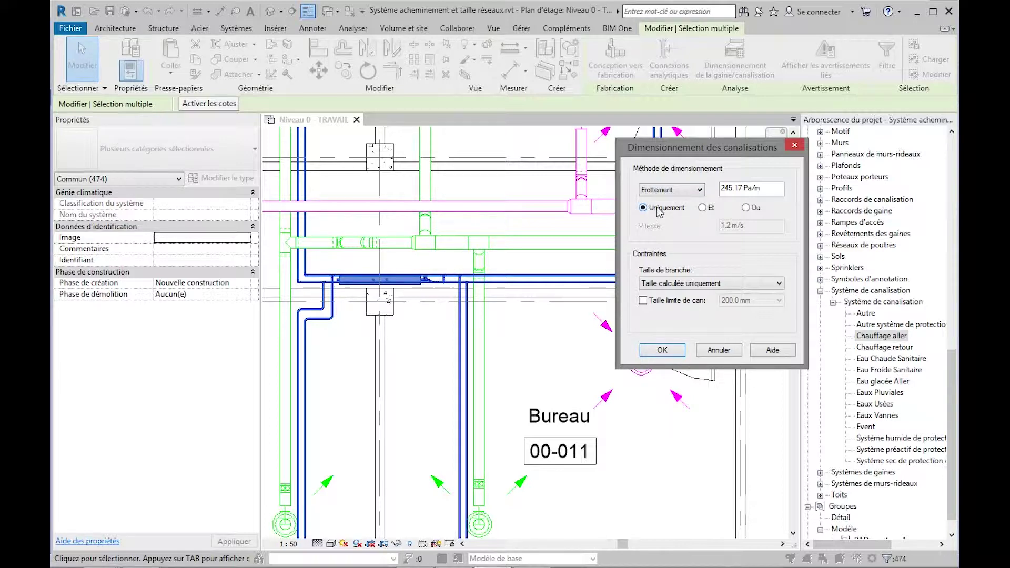
pyautogui.click(702, 209)
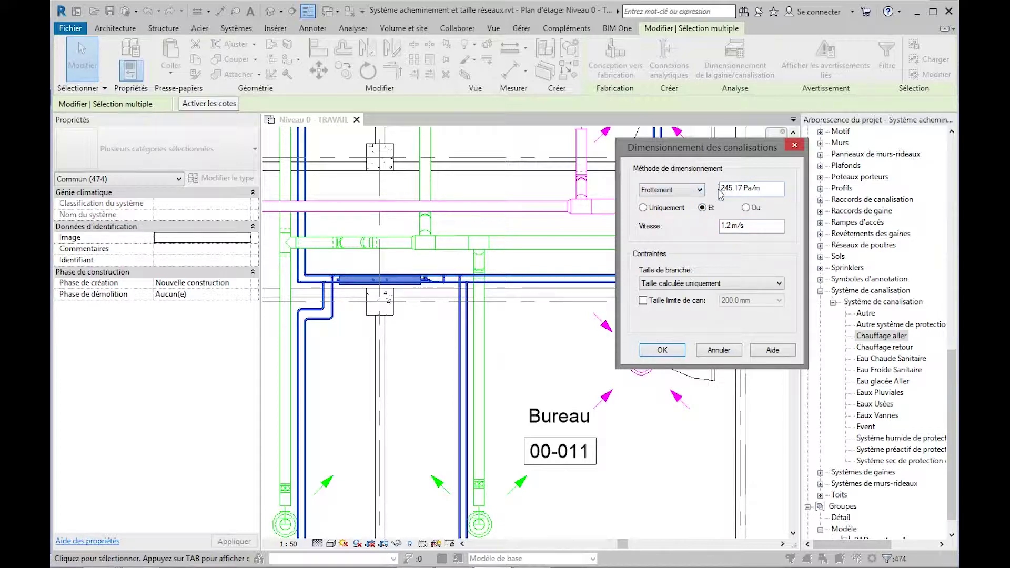
pyautogui.click(745, 207)
pyautogui.click(642, 207)
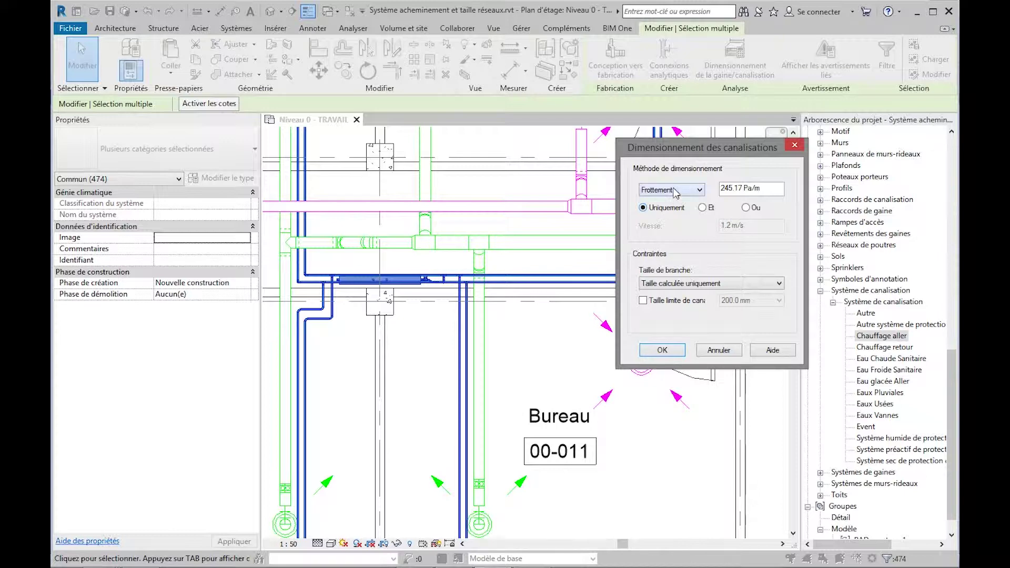
pyautogui.click(675, 190)
pyautogui.click(667, 205)
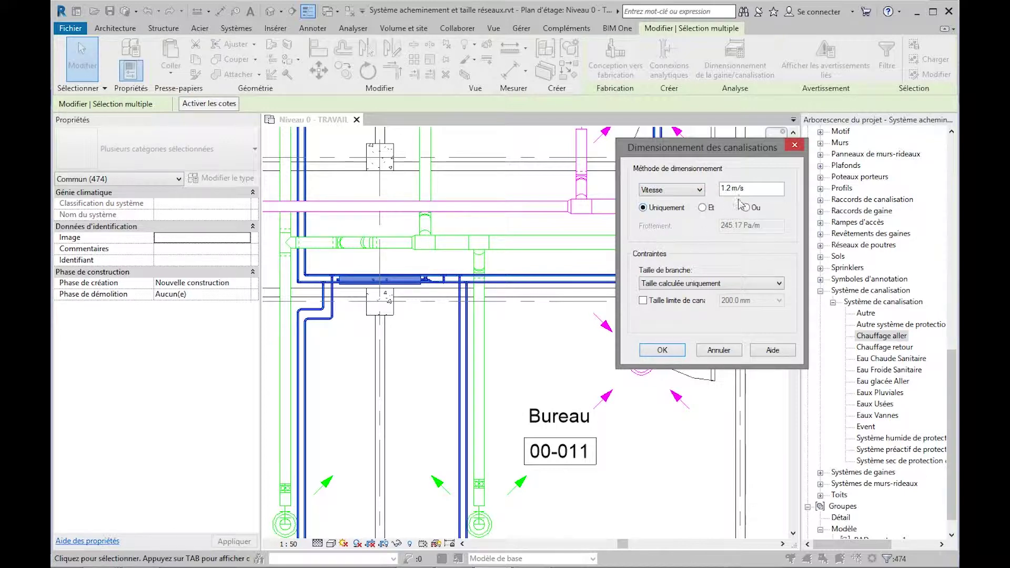
# Step: Size the selected heating network by velocity only at 0.5 m/s and clear the selection
pyautogui.moveTo(753, 188); pyautogui.dragTo(713, 189)
pyautogui.write('0.5')
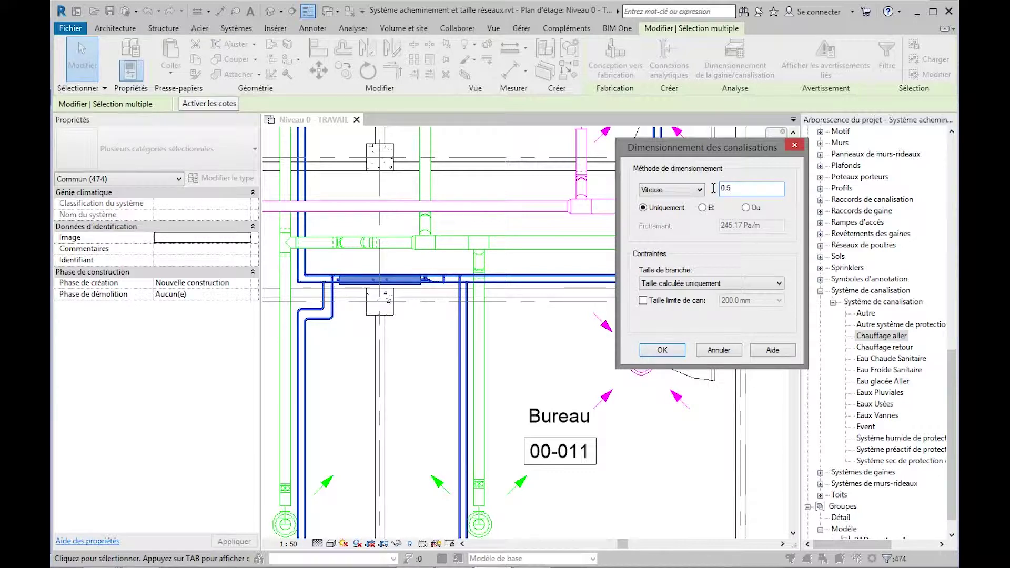
pyautogui.click(662, 350)
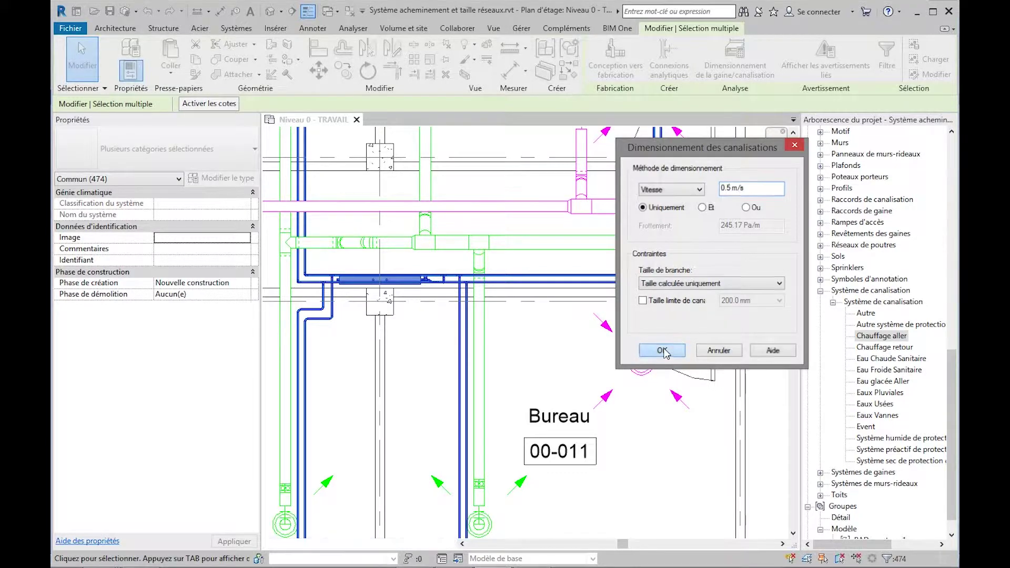
pyautogui.click(544, 356)
# Step: Check the diameters of the heating supply riser and the adjoining return mains in the corridor near Bureau 00-012
pyautogui.scroll(-2, 543, 354)
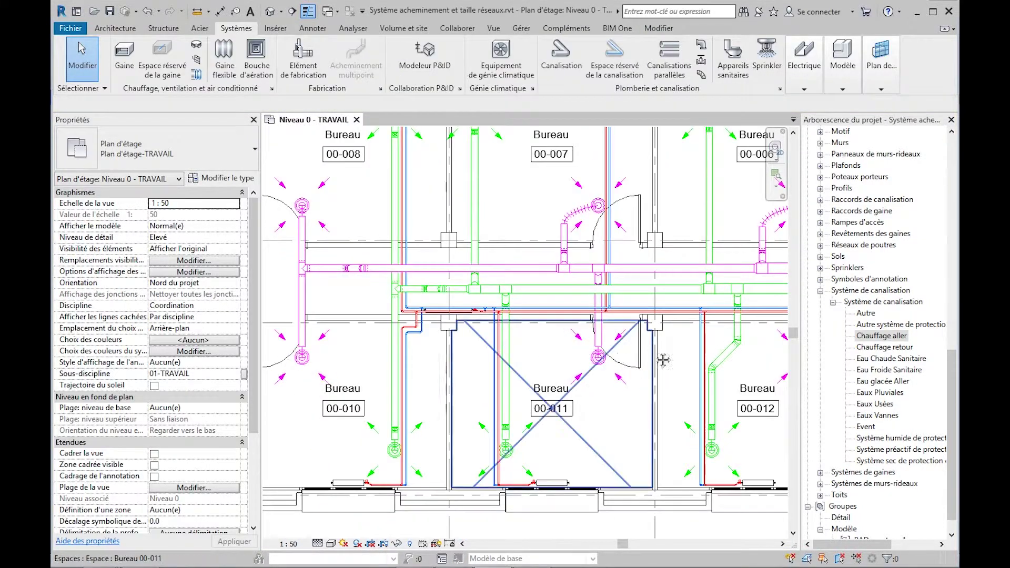
pyautogui.moveTo(705, 357); pyautogui.dragTo(470, 363, button='middle')
pyautogui.moveTo(579, 359); pyautogui.dragTo(414, 361, button='middle')
pyautogui.scroll(2, 468, 321)
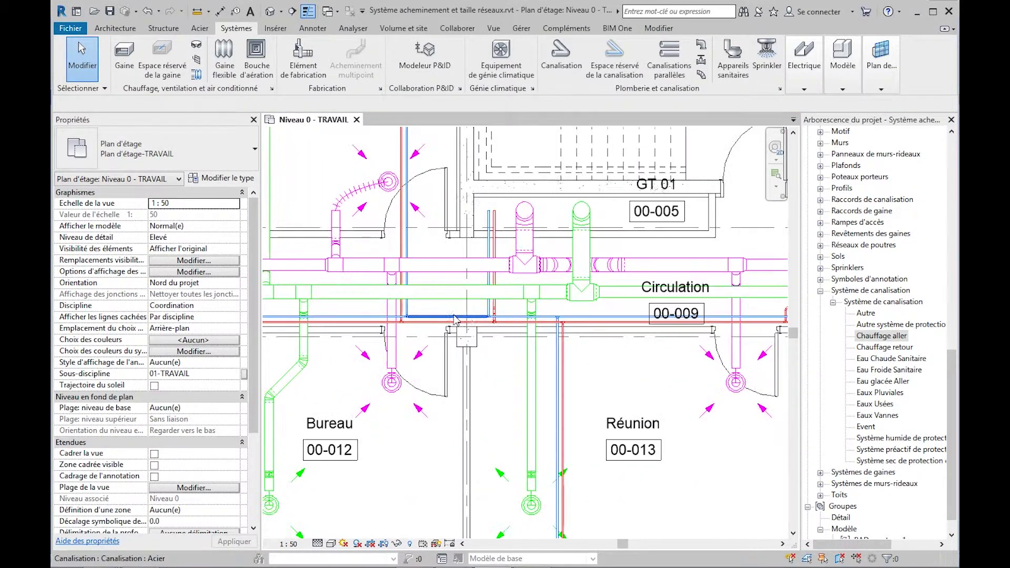
pyautogui.scroll(2, 460, 312)
pyautogui.scroll(3, 461, 311)
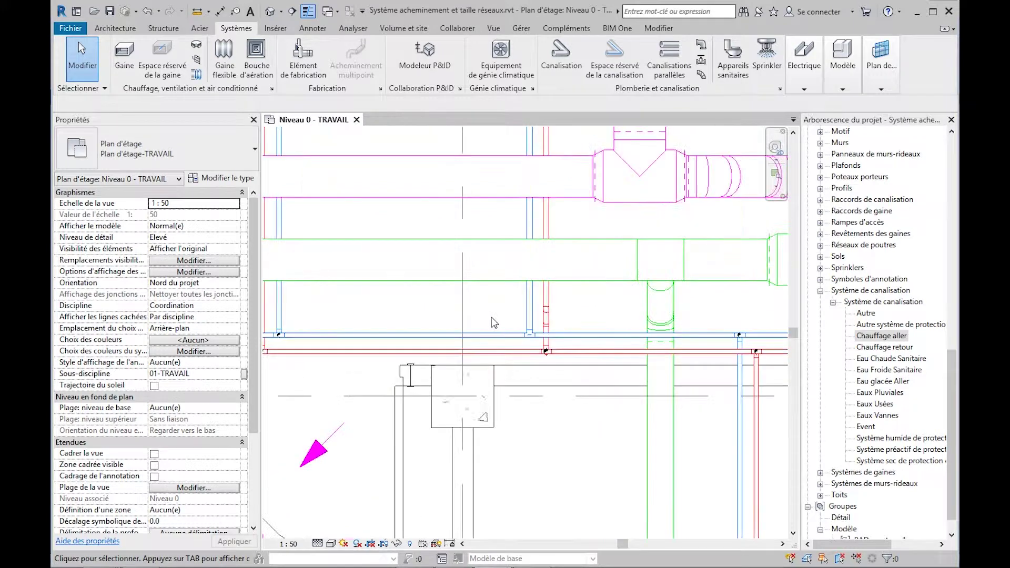
pyautogui.click(564, 283)
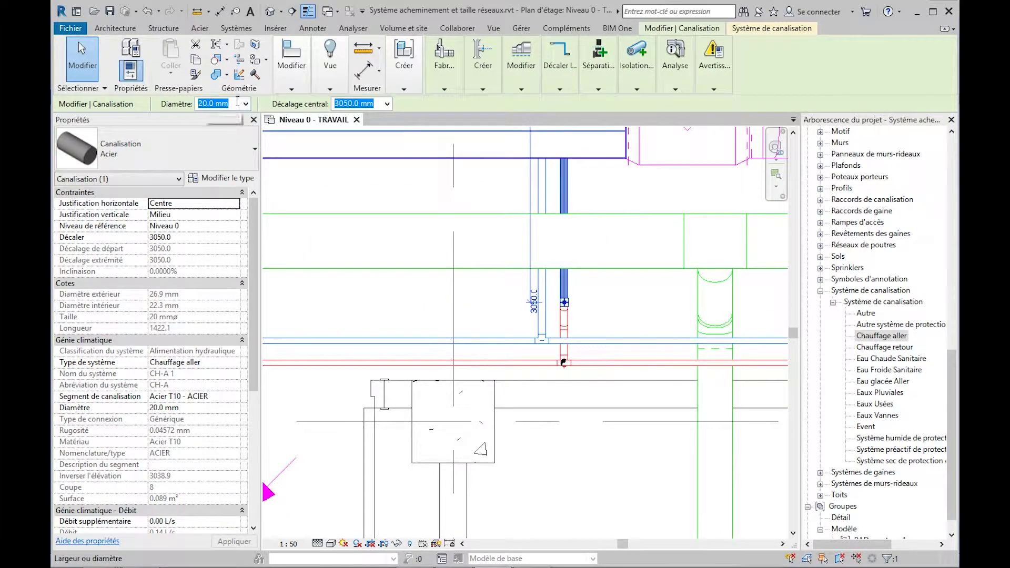
pyautogui.click(609, 342)
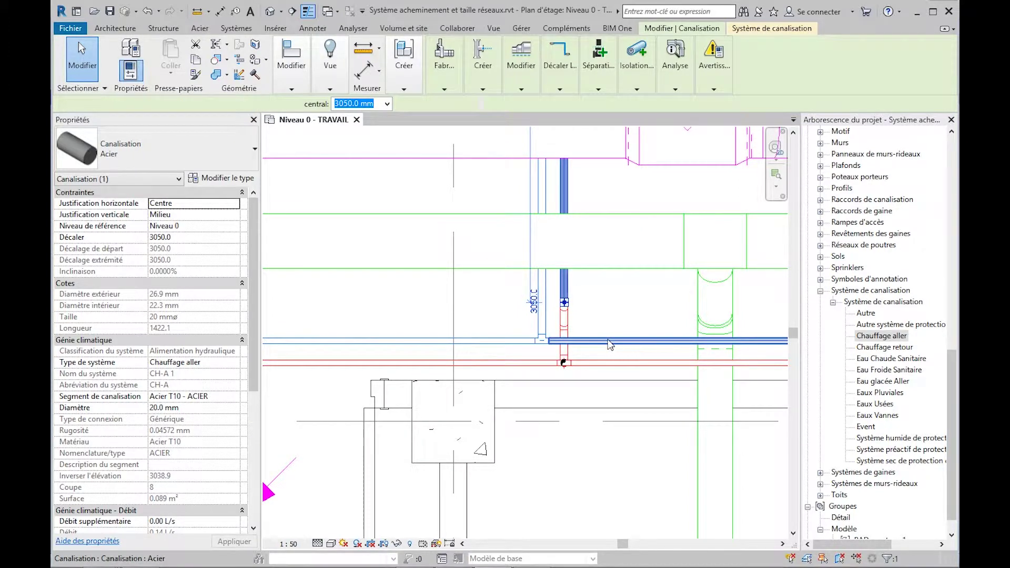
pyautogui.click(507, 341)
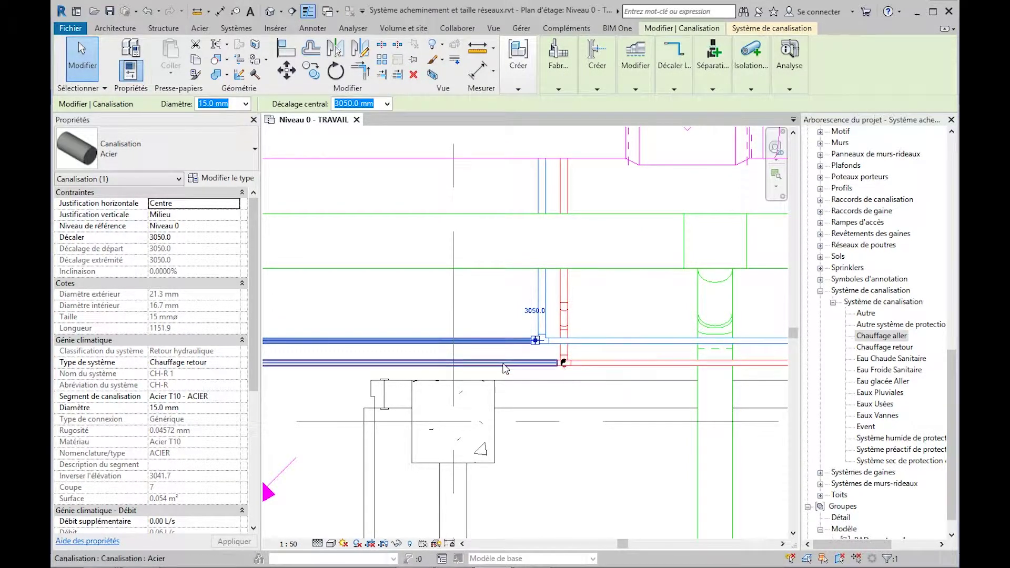
pyautogui.click(486, 311)
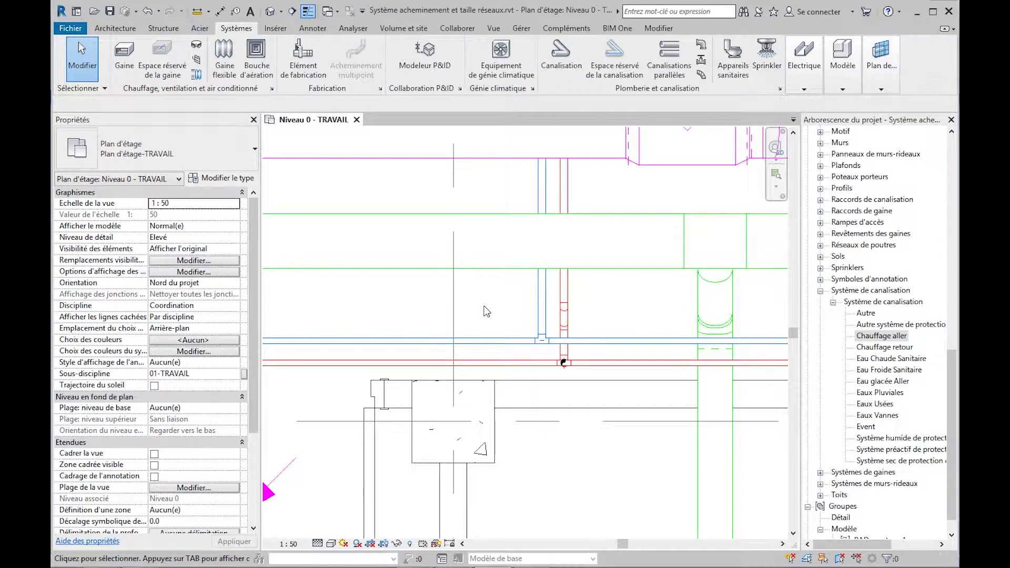
# Step: Check the diameter of the vertical heating supply pipe feeding the radiator in Réunion 00-013
pyautogui.scroll(-5, 484, 311)
pyautogui.moveTo(493, 437); pyautogui.dragTo(460, 257, button='middle')
pyautogui.moveTo(491, 352); pyautogui.dragTo(441, 250, button='middle')
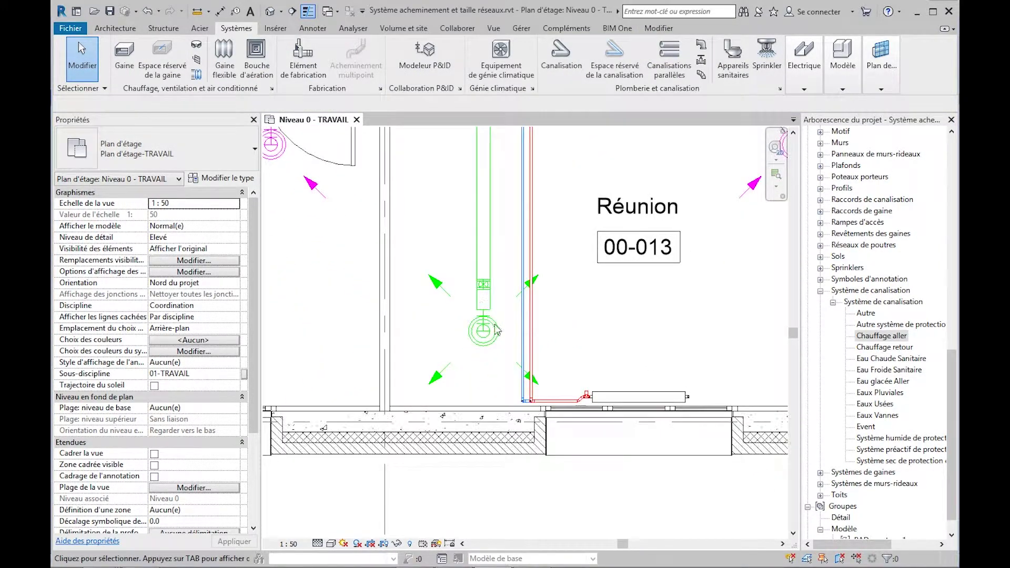
pyautogui.scroll(2, 535, 337)
pyautogui.click(533, 208)
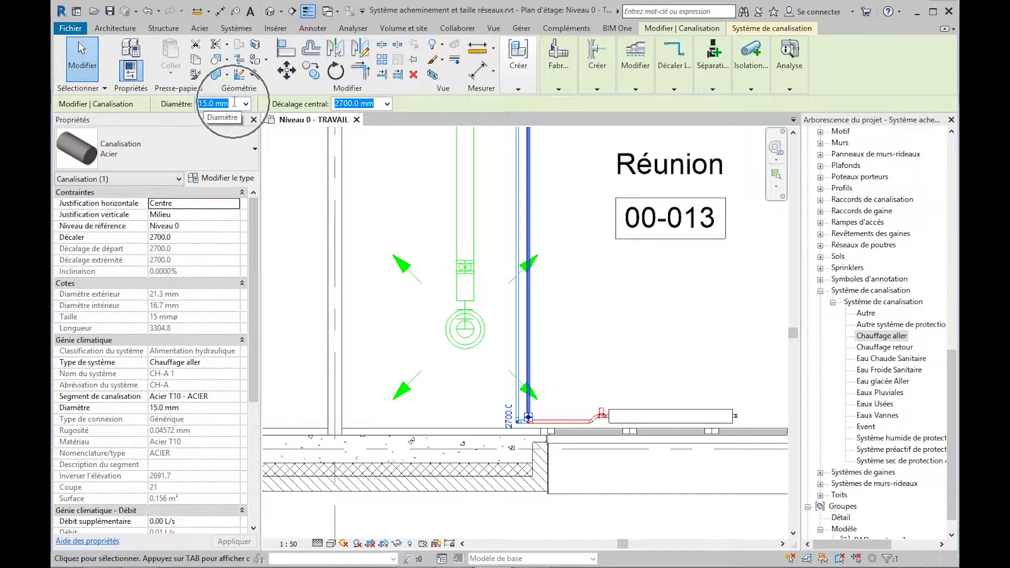
pyautogui.click(605, 277)
# Step: Select the whole connected heating supply system from the pipe in Réunion 00-013 and open its pipe sizing settings
pyautogui.scroll(-5, 604, 278)
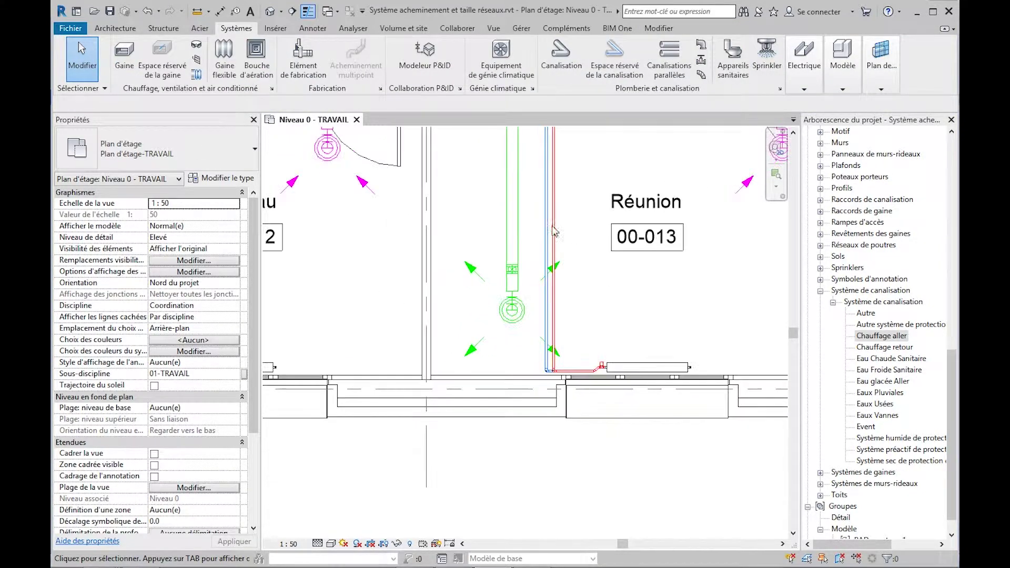
pyautogui.scroll(-4, 597, 372)
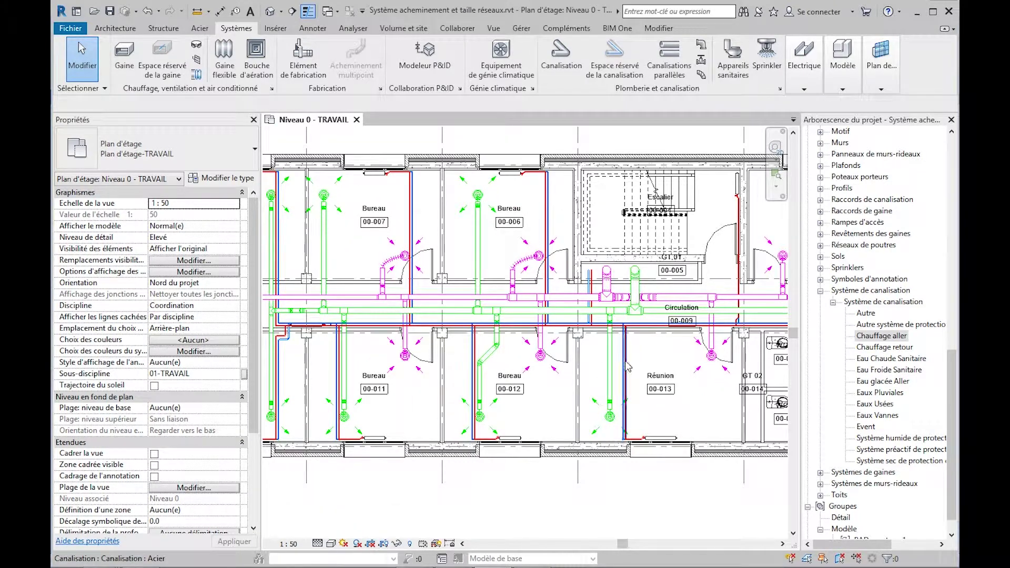
pyautogui.click(623, 368)
pyautogui.click(635, 88)
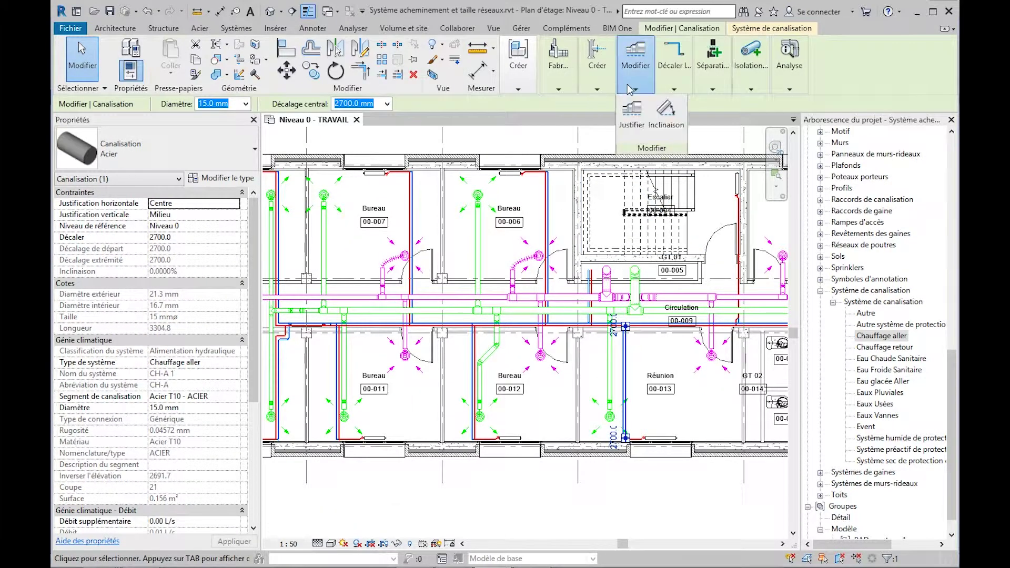
pyautogui.click(718, 406)
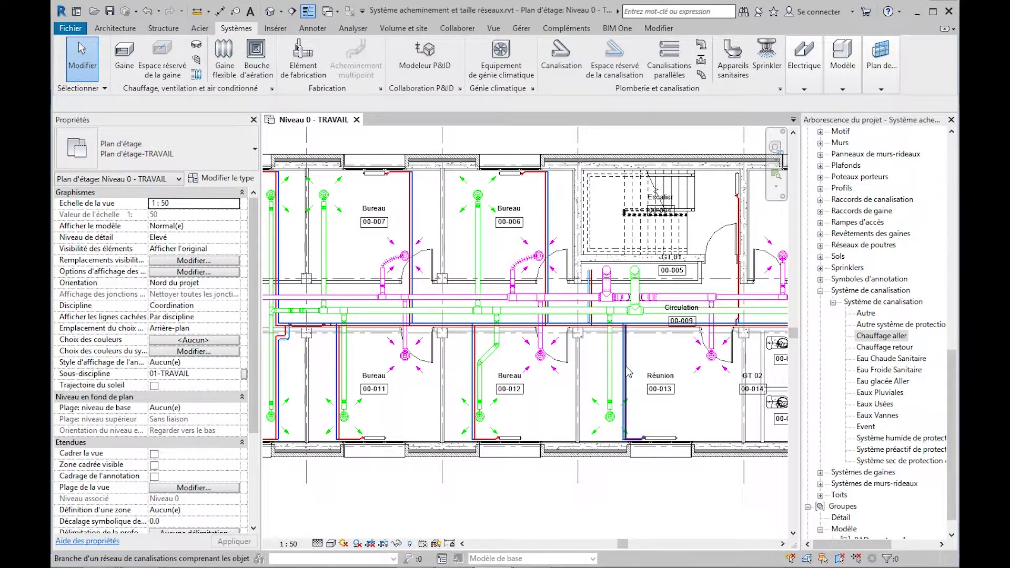
pyautogui.press('Tab')
pyautogui.click(628, 373)
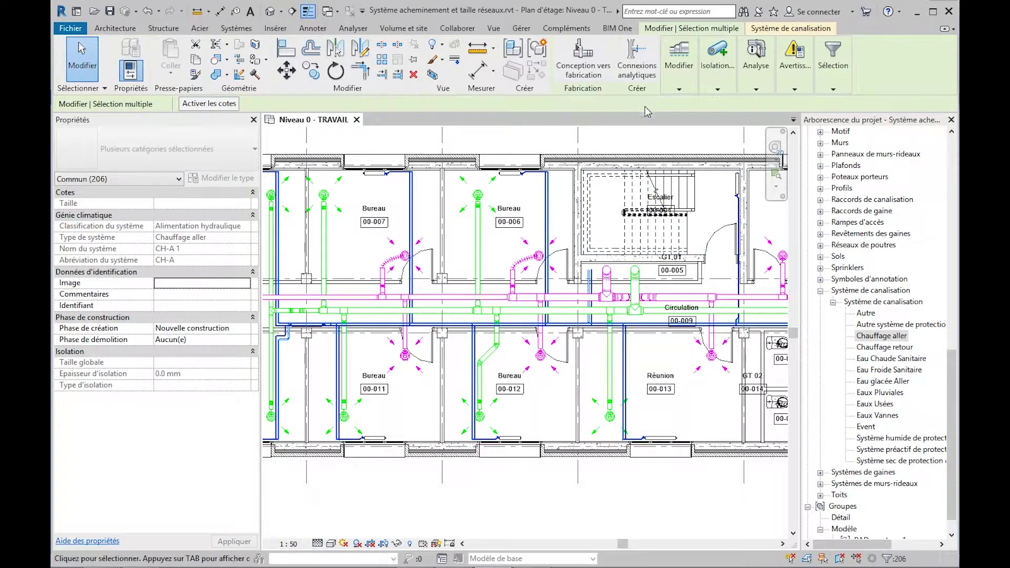
pyautogui.click(679, 90)
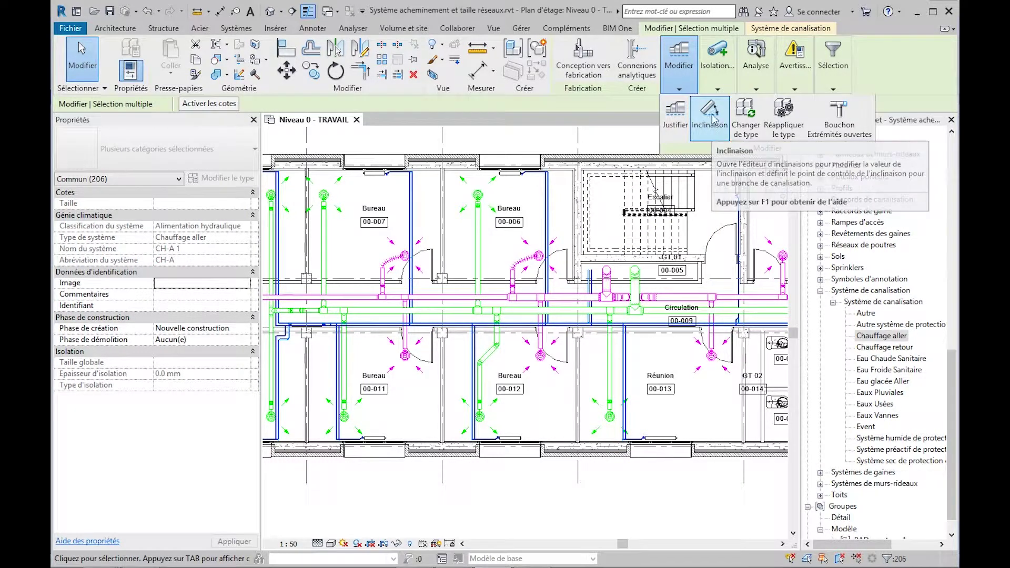
pyautogui.click(756, 89)
pyautogui.click(820, 113)
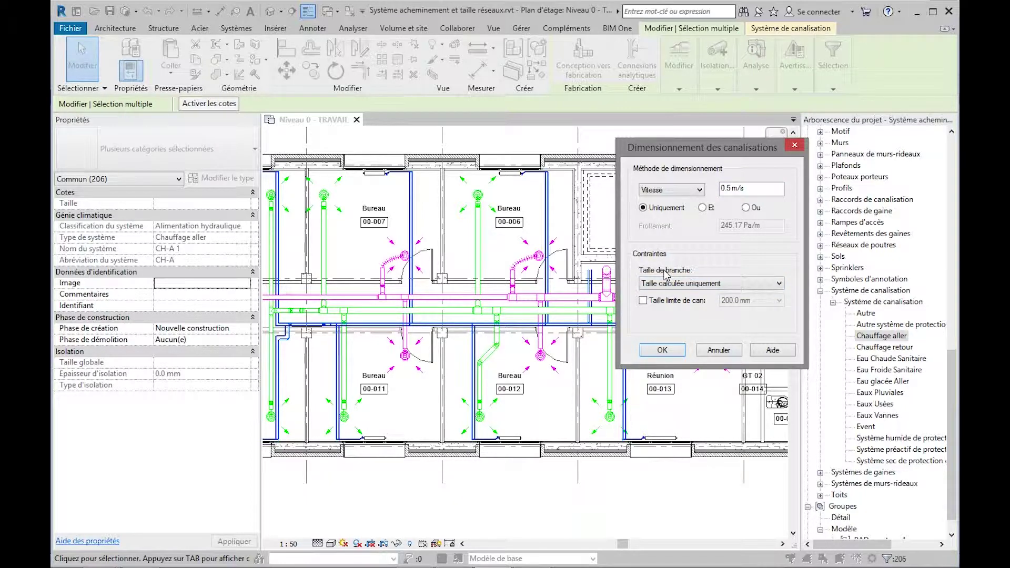
# Step: Try enabling the pipe size limit, examine the limit sizes offered, and cancel the sizing
pyautogui.click(643, 301)
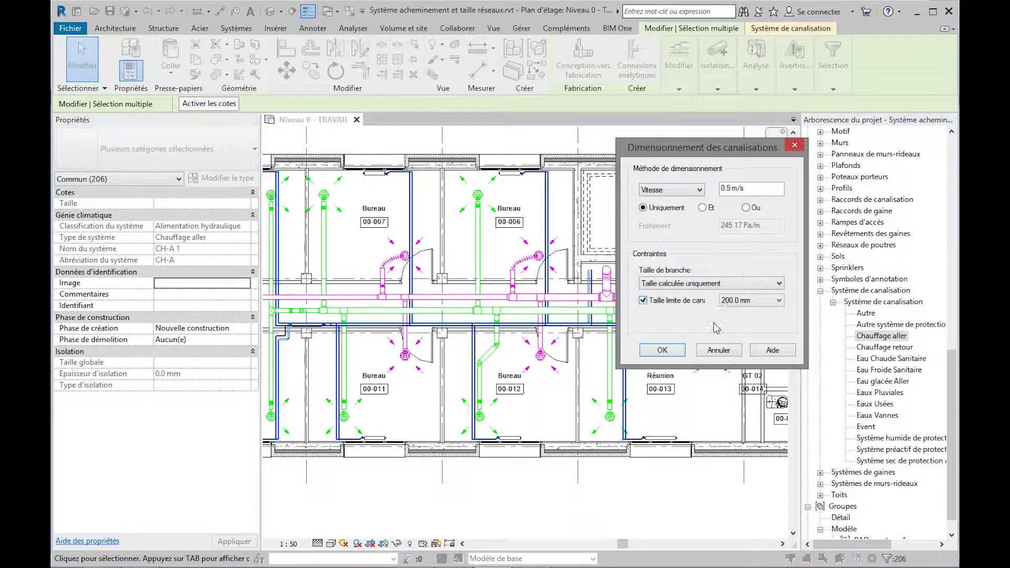
pyautogui.click(748, 303)
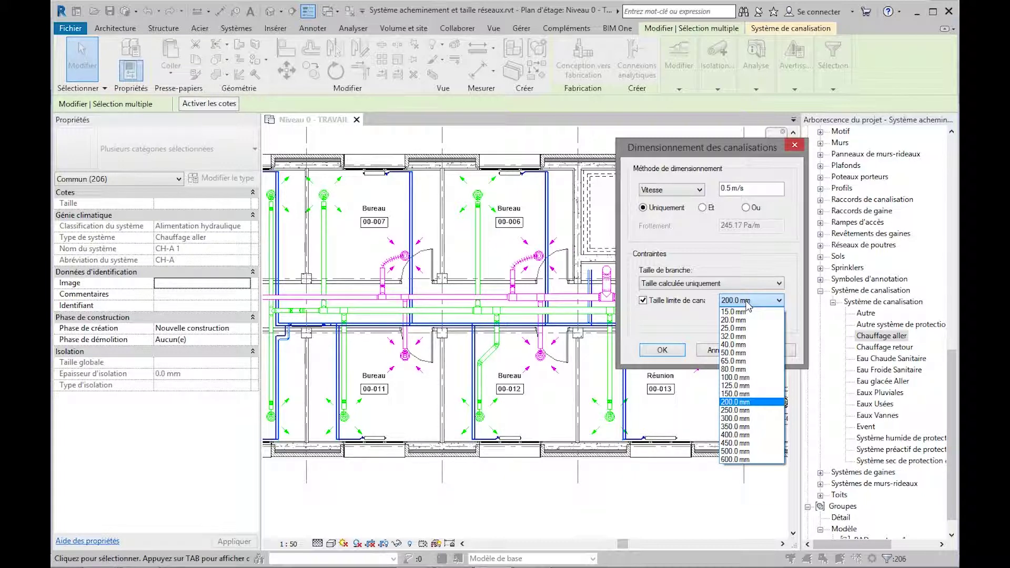
pyautogui.click(683, 327)
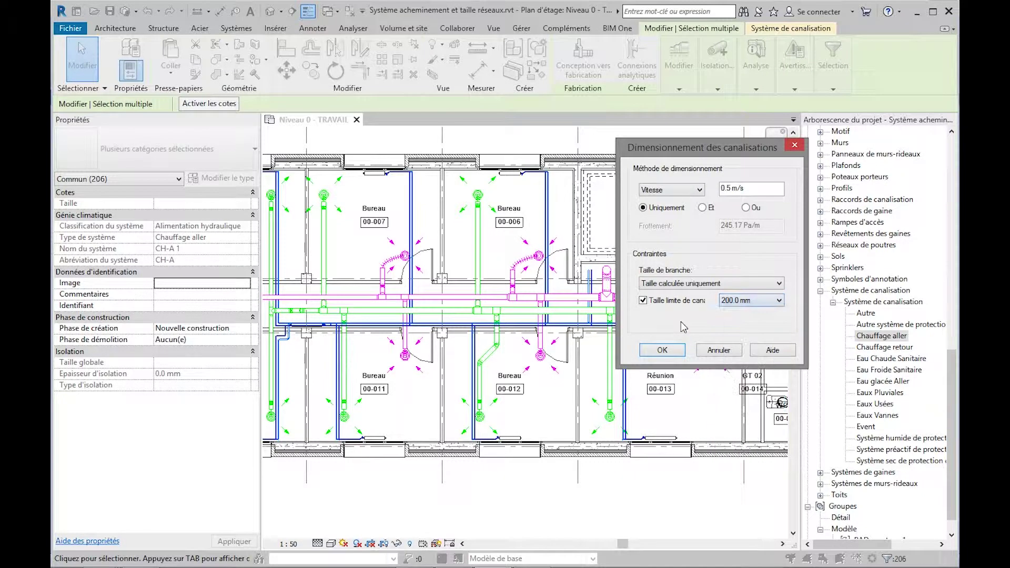
pyautogui.click(720, 351)
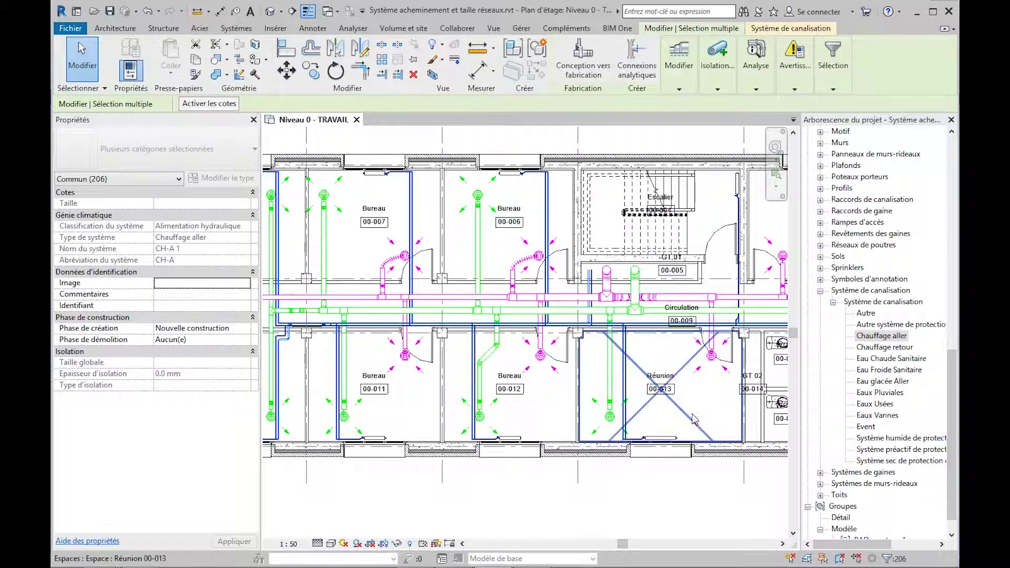